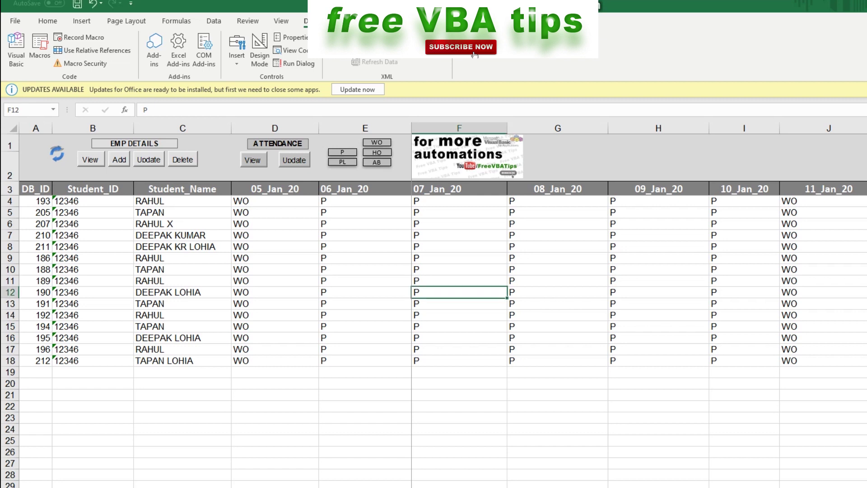
Load attendance for the date range 01_Jan_20 to 05_Jan_20 onto the sheet
{"action": "left_click", "coordinate": [275, 441]}
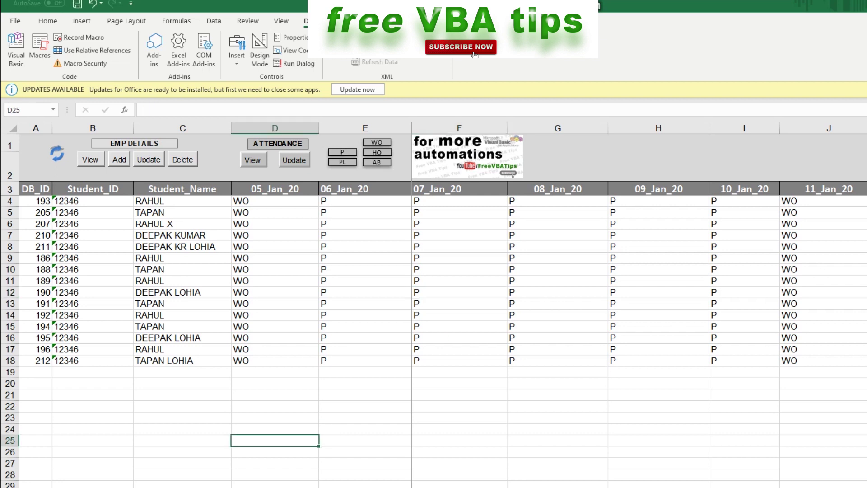
{"action": "left_click", "coordinate": [252, 160]}
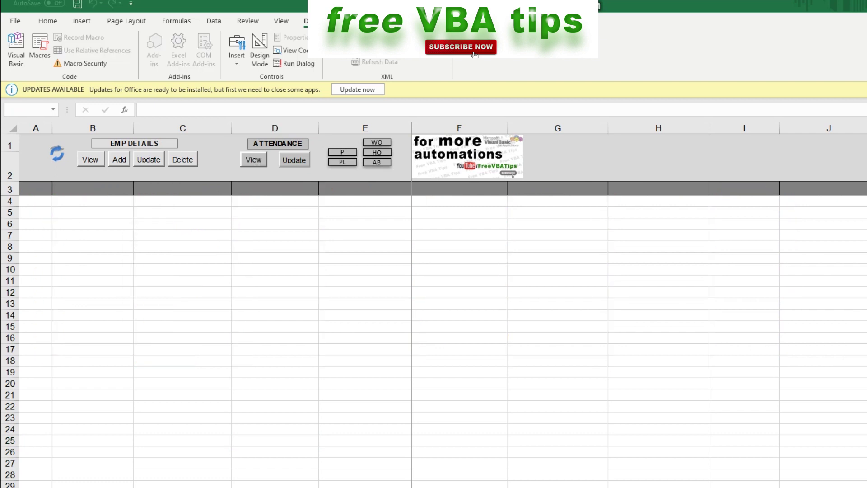
{"action": "key", "text": "F4"}
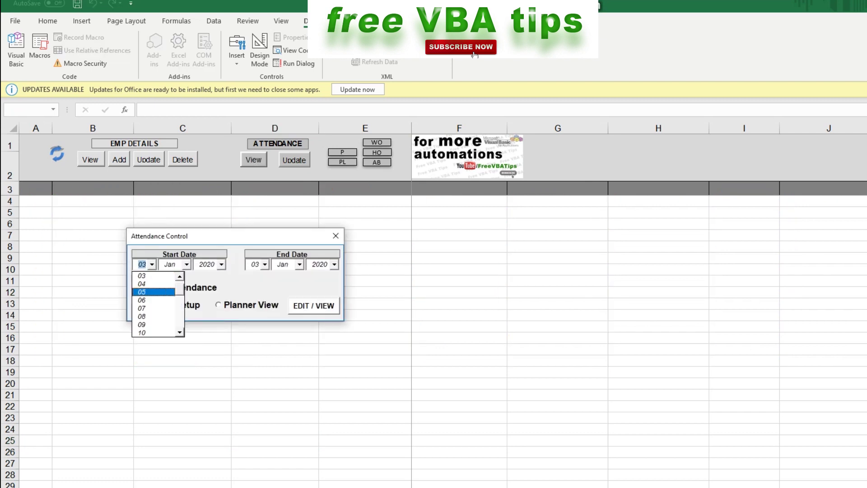
{"action": "key", "text": "Return"}
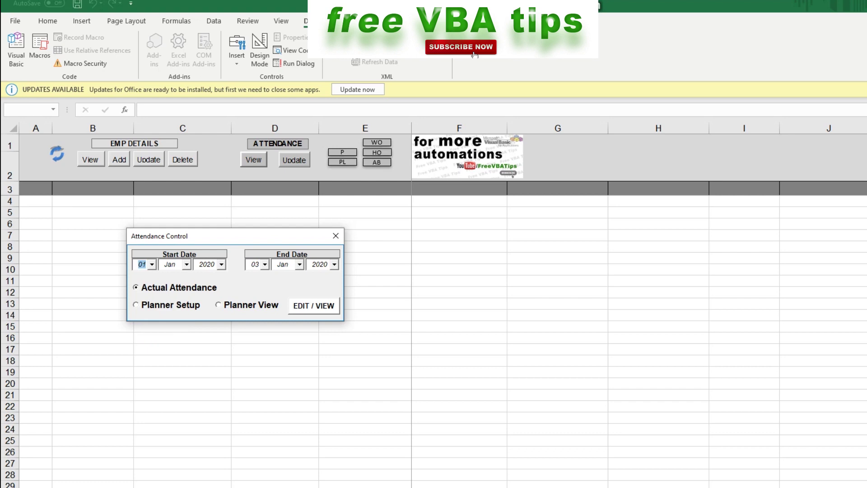
{"action": "key", "text": "Tab"}
{"action": "key", "text": "Tab"}
{"action": "key", "text": "Tab"}
{"action": "key", "text": "F4"}
{"action": "key", "text": "Down"}
{"action": "key", "text": "Down"}
{"action": "key", "text": "Return"}
{"action": "left_click", "coordinate": [313, 306]}
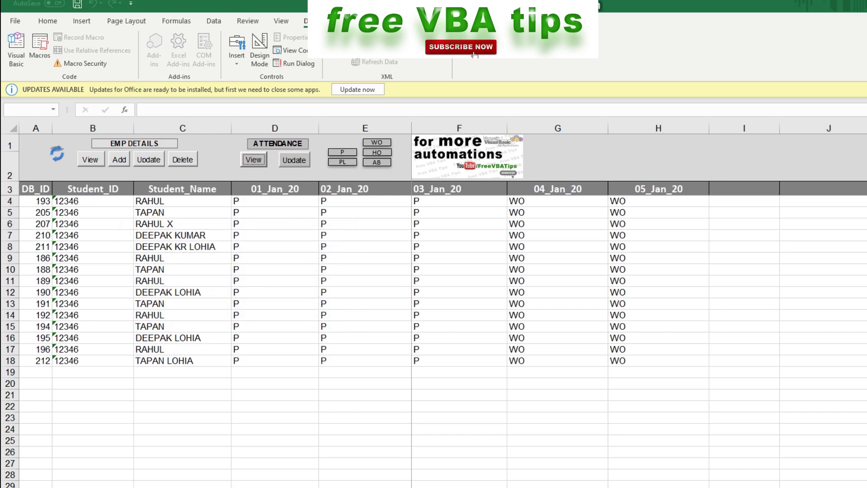
Fill the whole 04_Jan_20 column with P for every student
{"action": "left_click_drag", "start_coordinate": [271, 201], "coordinate": [456, 280]}
{"action": "left_click_drag", "start_coordinate": [558, 201], "coordinate": [659, 361]}
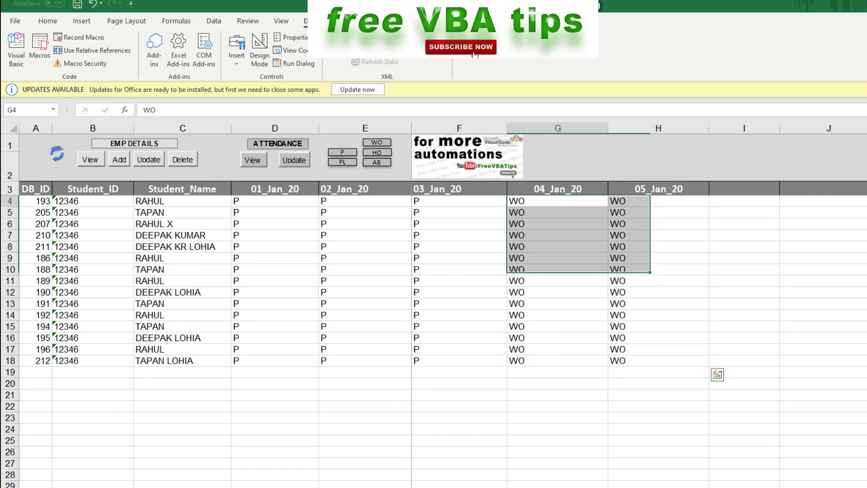
{"action": "left_click_drag", "start_coordinate": [558, 201], "coordinate": [558, 360]}
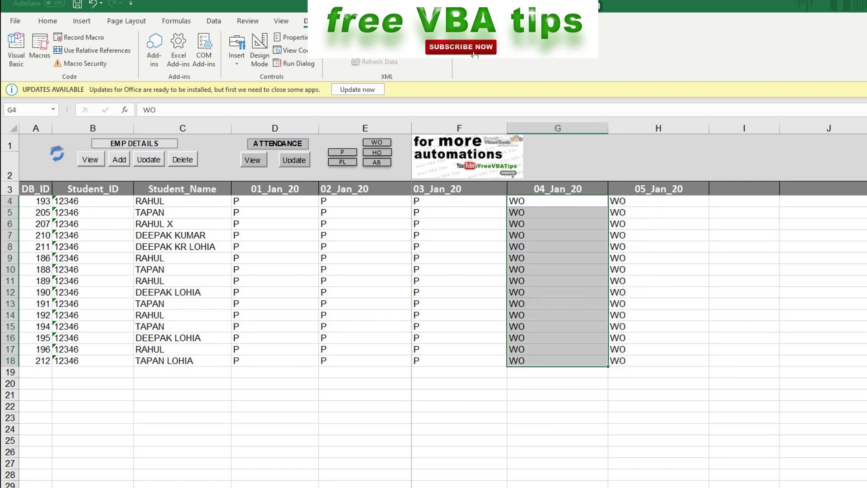
{"action": "type", "text": "P"}
{"action": "key", "text": "ctrl+Return"}
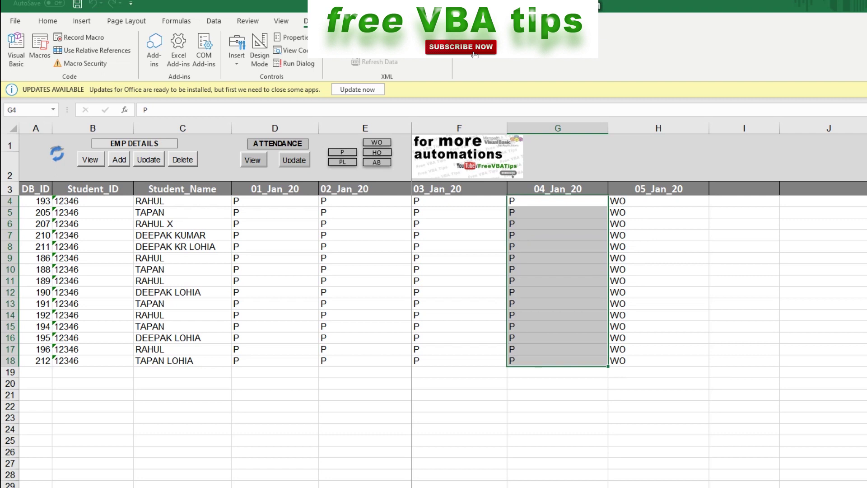
{"action": "key", "text": "Right"}
Save the 15 updated attendance records to the database
{"action": "left_click", "coordinate": [294, 160]}
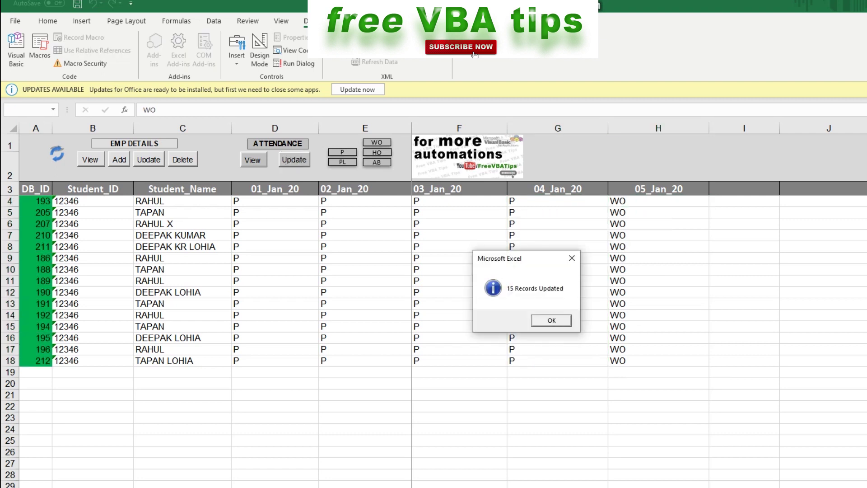
{"action": "key", "text": "space"}
{"action": "key", "text": "Return"}
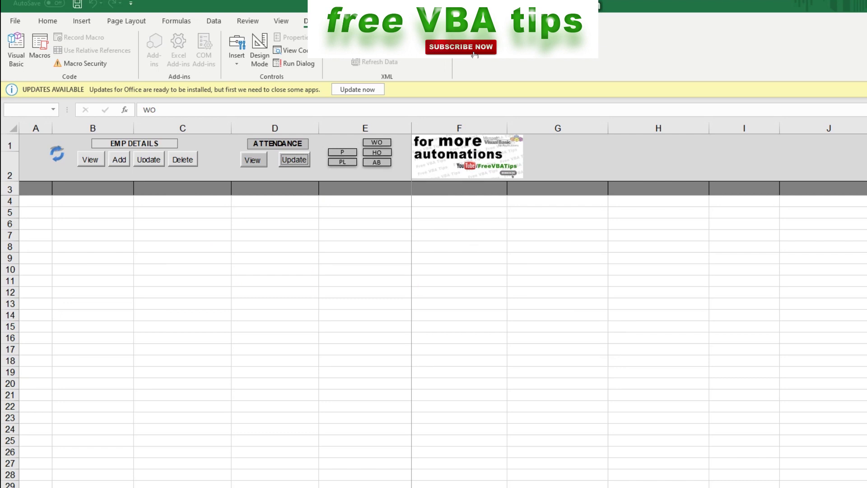
List all students and remove the first student's row from the sheet
{"action": "left_click", "coordinate": [91, 159]}
{"action": "key", "text": "Return"}
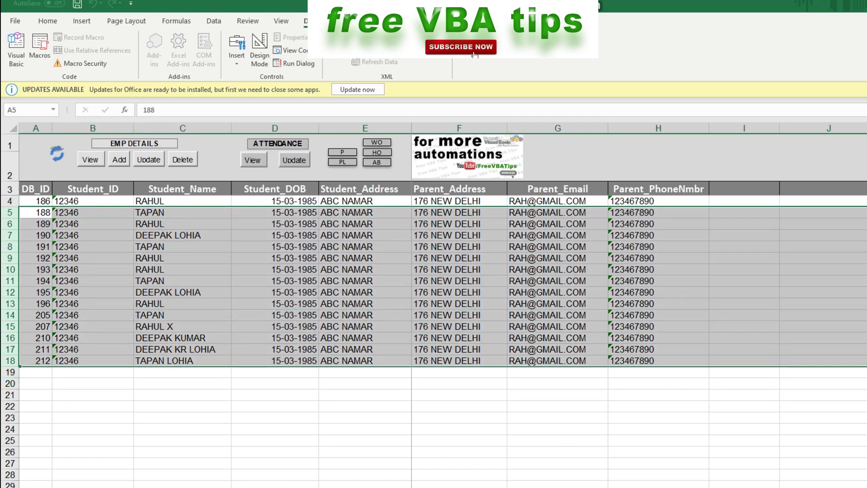
{"action": "left_click", "coordinate": [9, 201]}
{"action": "right_click", "coordinate": [10, 202]}
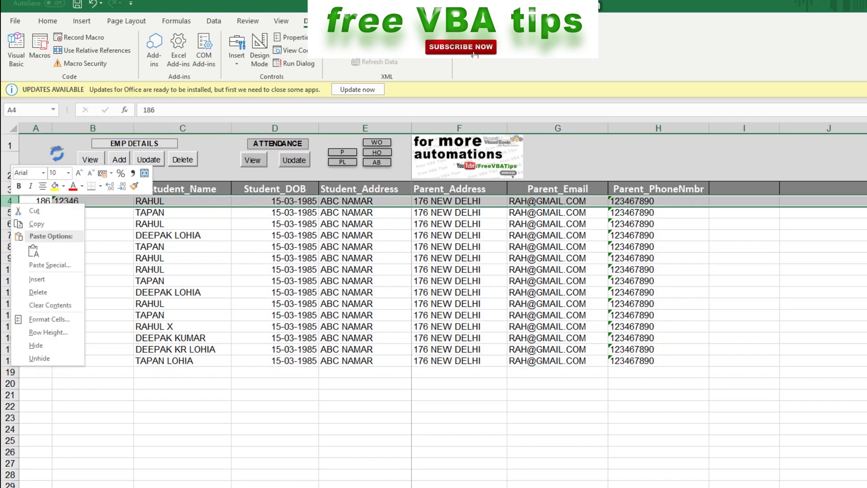
{"action": "left_click", "coordinate": [38, 292]}
Delete the 14 listed student records from the database and confirm
{"action": "left_click", "coordinate": [182, 280]}
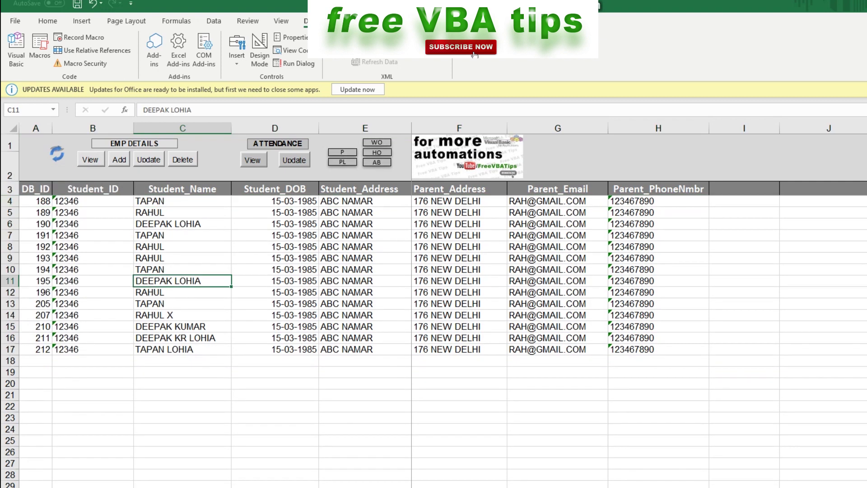
{"action": "left_click", "coordinate": [183, 159]}
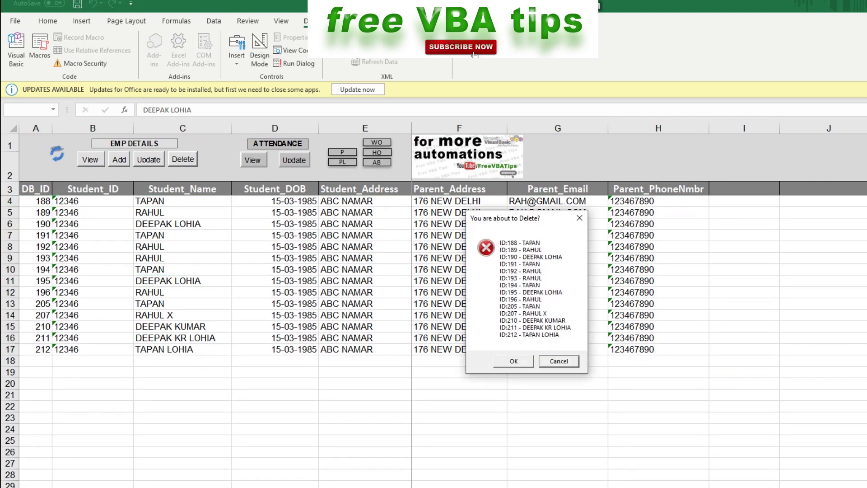
{"action": "key", "text": "Return"}
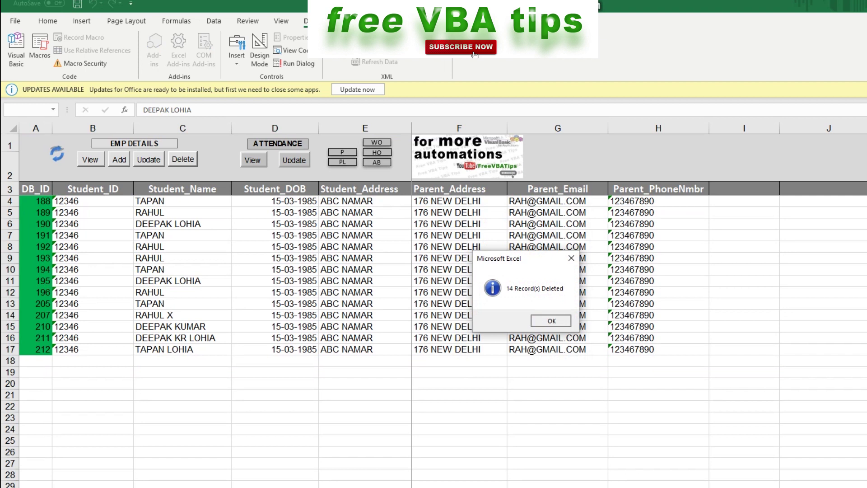
{"action": "key", "text": "Return"}
{"action": "left_click", "coordinate": [90, 159]}
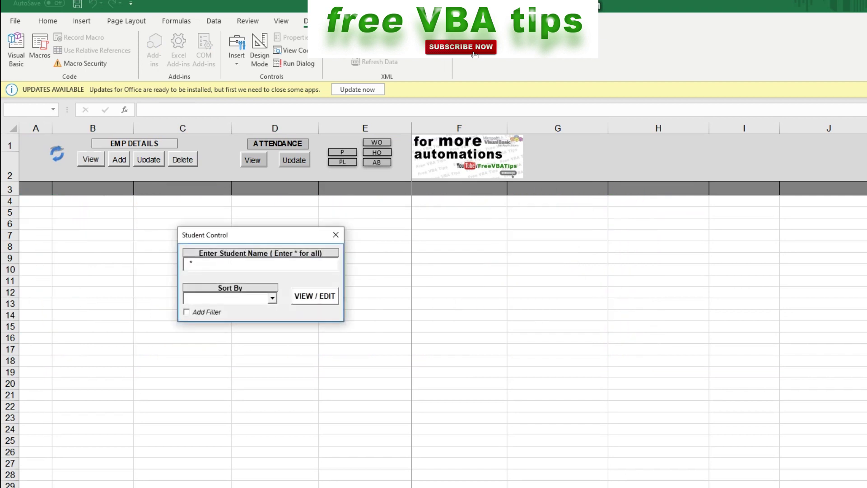
List the single remaining student and begin a new student record in row 5
{"action": "key", "text": "Return"}
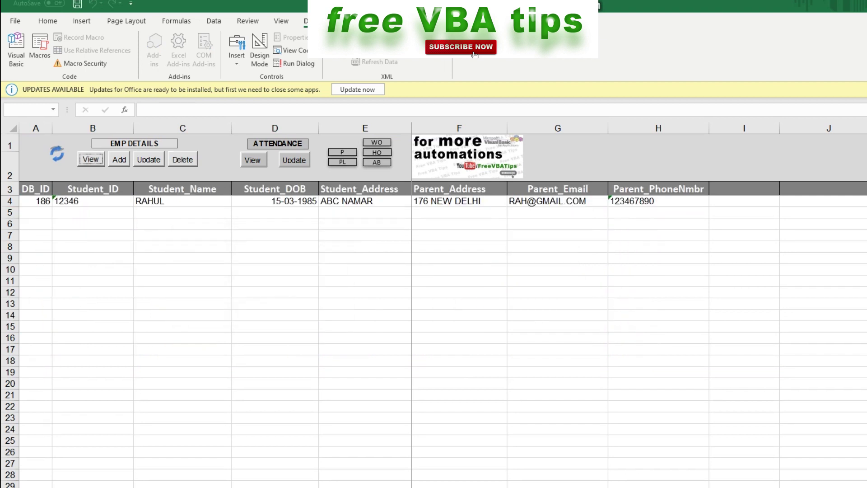
{"action": "left_click", "coordinate": [92, 223]}
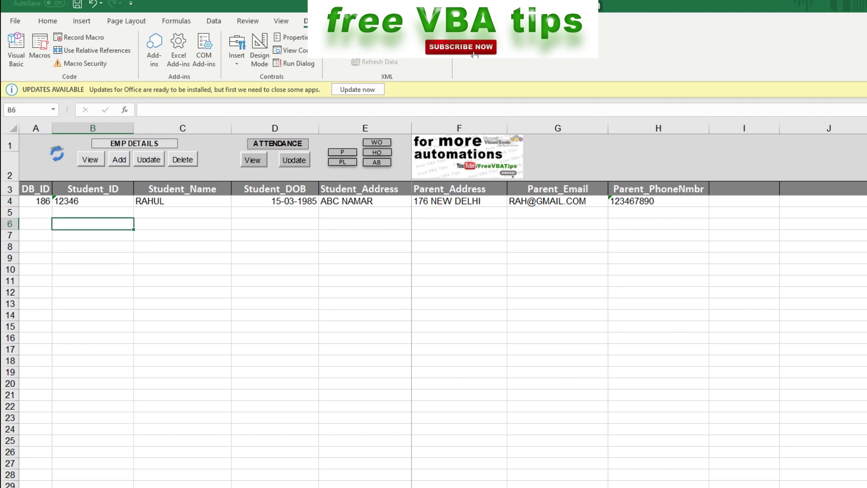
{"action": "left_click", "coordinate": [36, 212]}
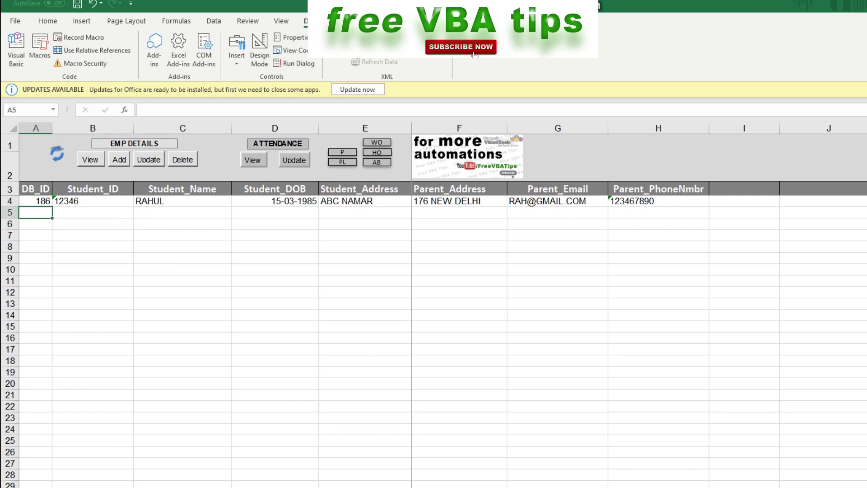
{"action": "left_click", "coordinate": [119, 159]}
{"action": "key", "text": "Tab"}
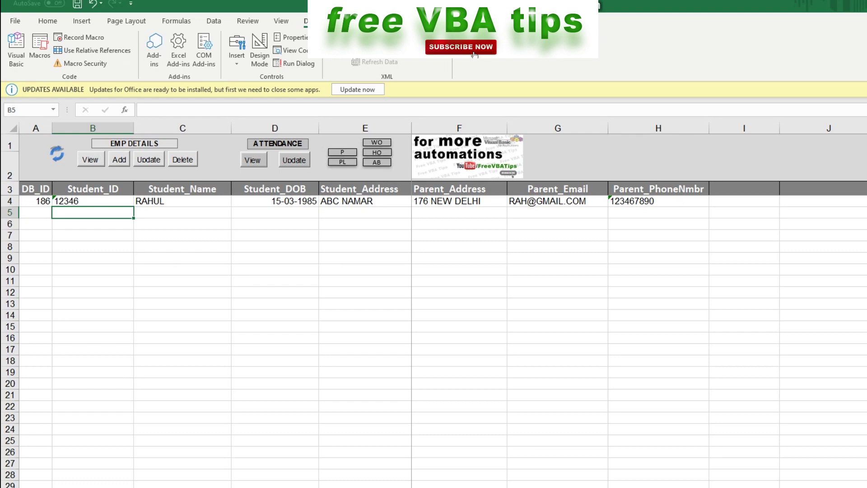
Enter Student_ID 158, the new student's full name and date of birth in row 5
{"action": "type", "text": "1"}
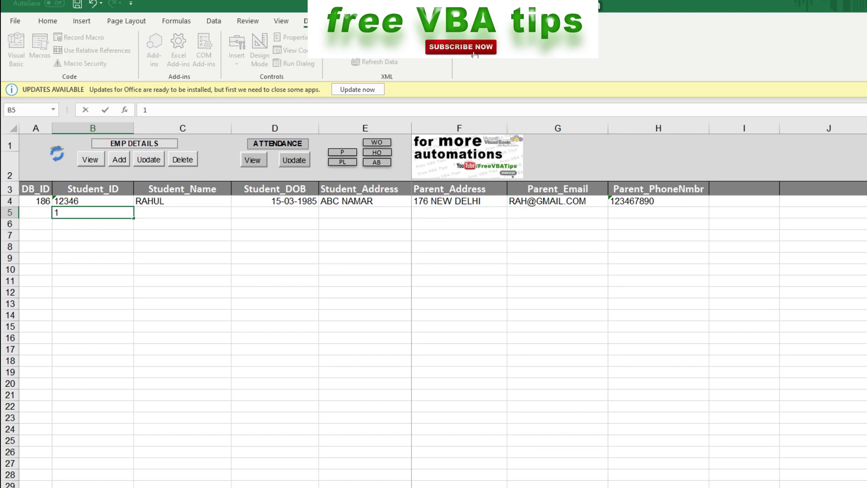
{"action": "type", "text": "58ID"}
{"action": "key", "text": "BackSpace"}
{"action": "key", "text": "BackSpace"}
{"action": "key", "text": "Return"}
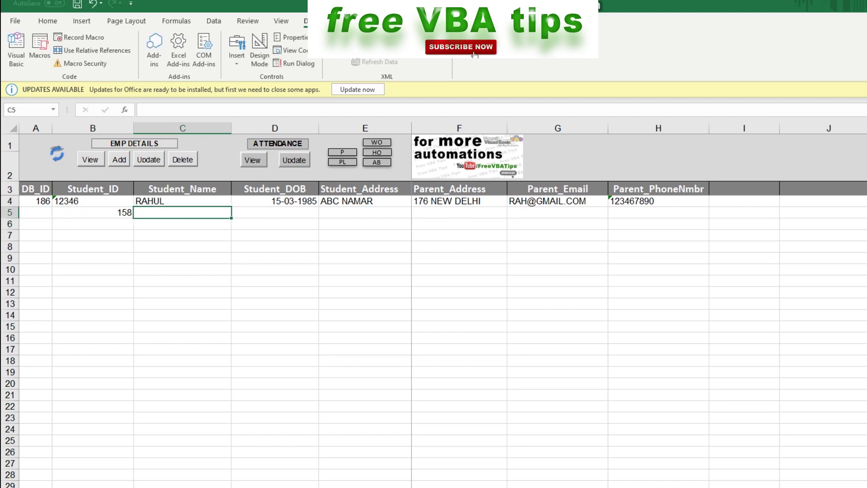
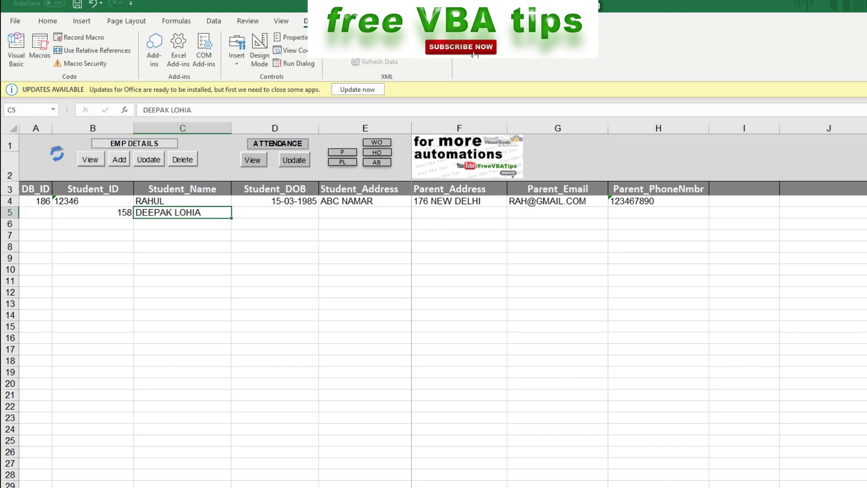
{"action": "key", "text": "Tab"}
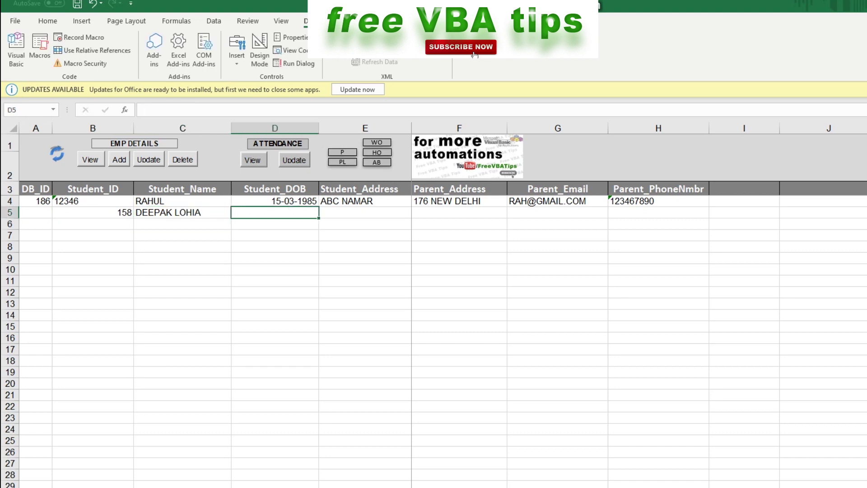
{"action": "type", "text": "15"}
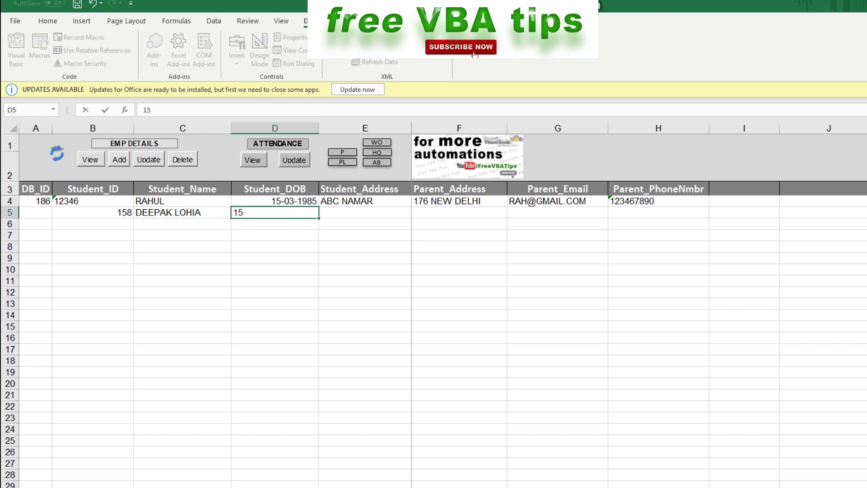
{"action": "type", "text": "-03-1988"}
{"action": "key", "text": "Return"}
Fill in the new student's address and parent address in row 5
{"action": "key", "text": "Up"}
{"action": "key", "text": "Up"}
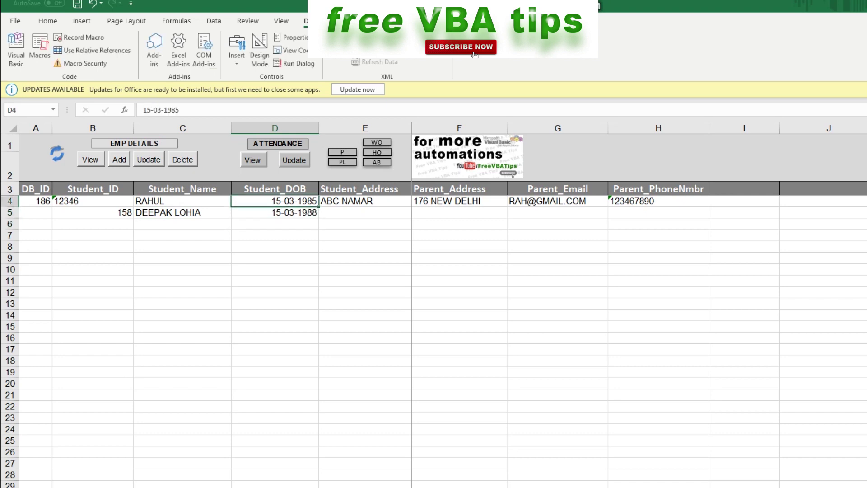
{"action": "key", "text": "Right"}
{"action": "key", "text": "Down"}
{"action": "type", "text": "CC"}
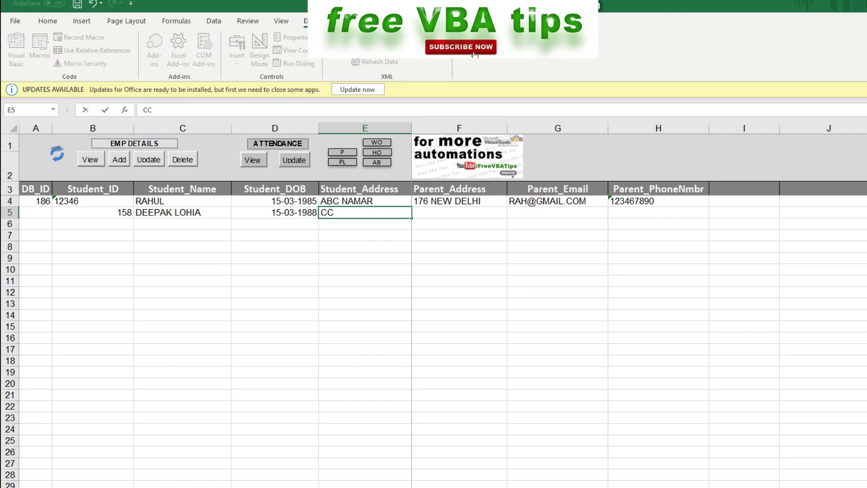
{"action": "type", "text": " CHAMBER"}
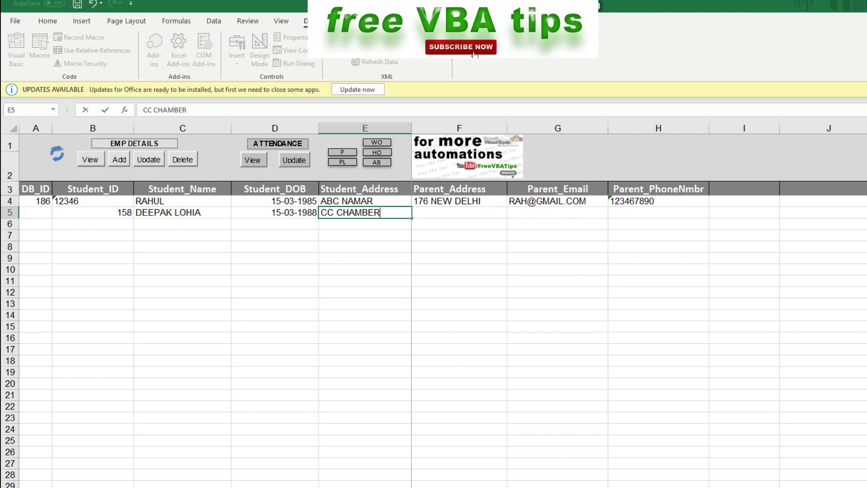
{"action": "key", "text": "Return"}
{"action": "key", "text": "Up"}
{"action": "key", "text": "Right"}
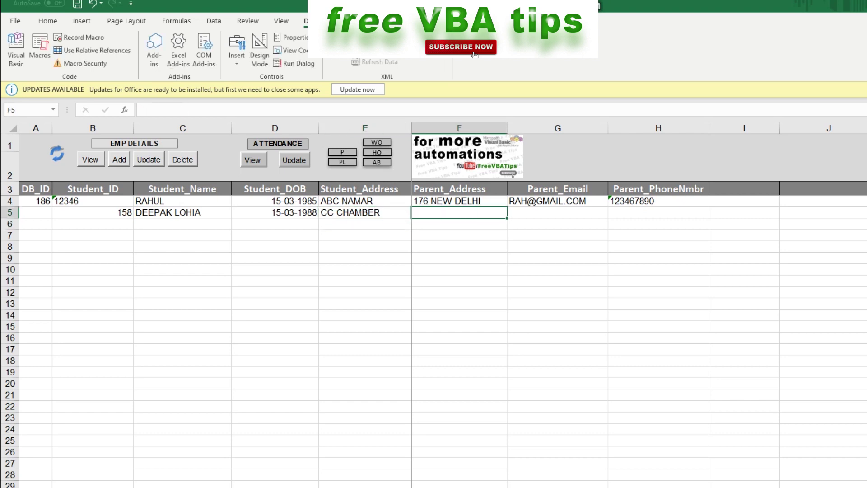
{"action": "type", "text": "66"}
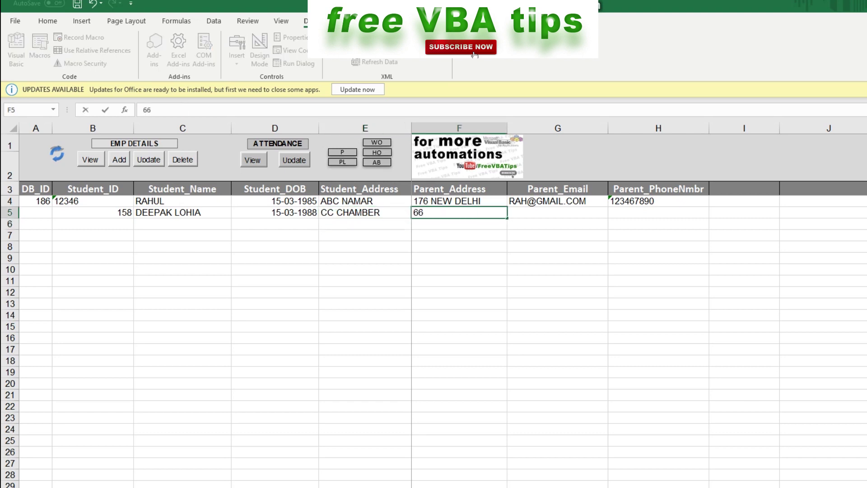
{"action": "type", "text": " NE DEKGH"}
{"action": "key", "text": "BackSpace"}
{"action": "key", "text": "BackSpace"}
{"action": "key", "text": "BackSpace"}
{"action": "type", "text": "LHI"}
{"action": "key", "text": "Return"}
Add the parent's e-mail address and phone number to row 5
{"action": "key", "text": "Up"}
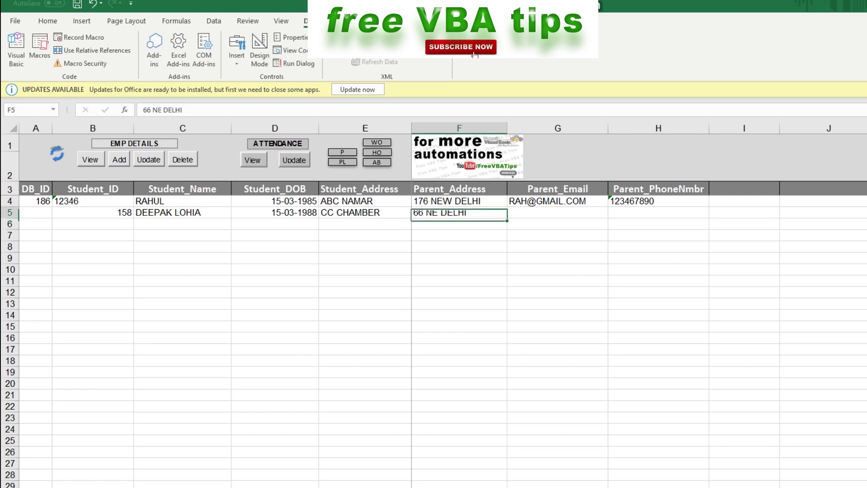
{"action": "key", "text": "Right"}
{"action": "type", "text": "XX@"}
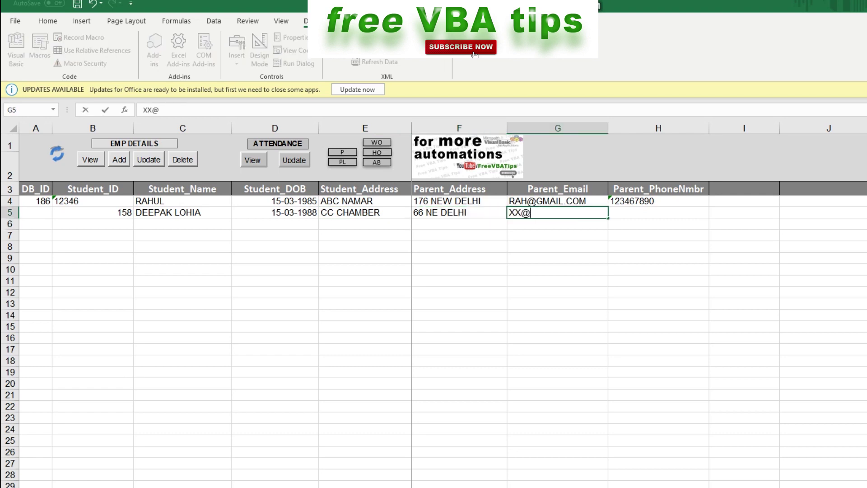
{"action": "type", "text": "GMAIL.COM"}
{"action": "key", "text": "Return"}
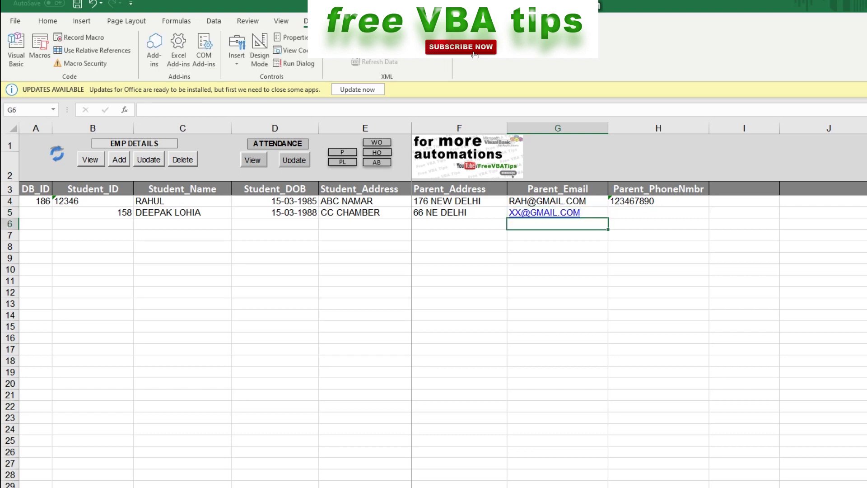
{"action": "key", "text": "Up"}
{"action": "key", "text": "Right"}
{"action": "type", "text": "99"}
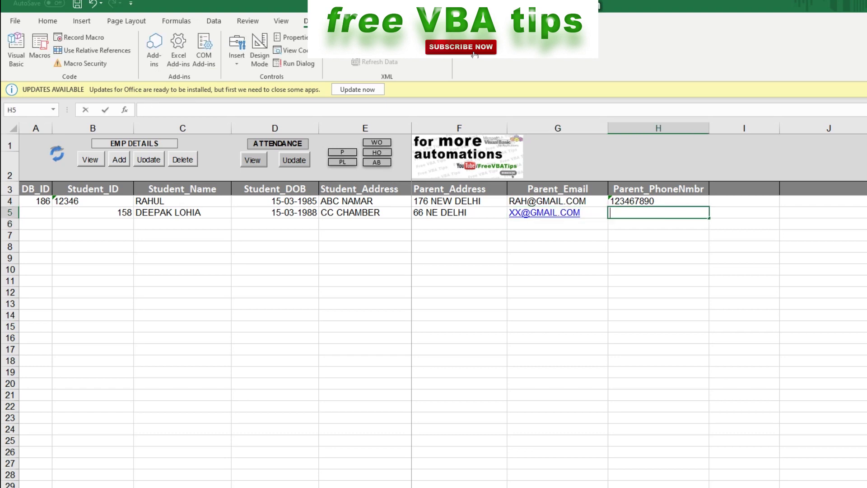
{"action": "type", "text": "99999999"}
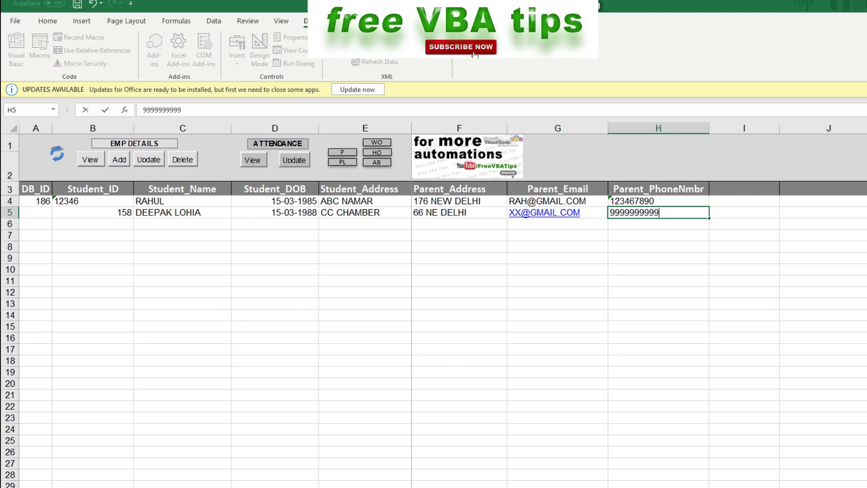
{"action": "left_click", "coordinate": [182, 201]}
Select the first student's row 4 and bring up its row menu
{"action": "left_click", "coordinate": [92, 201]}
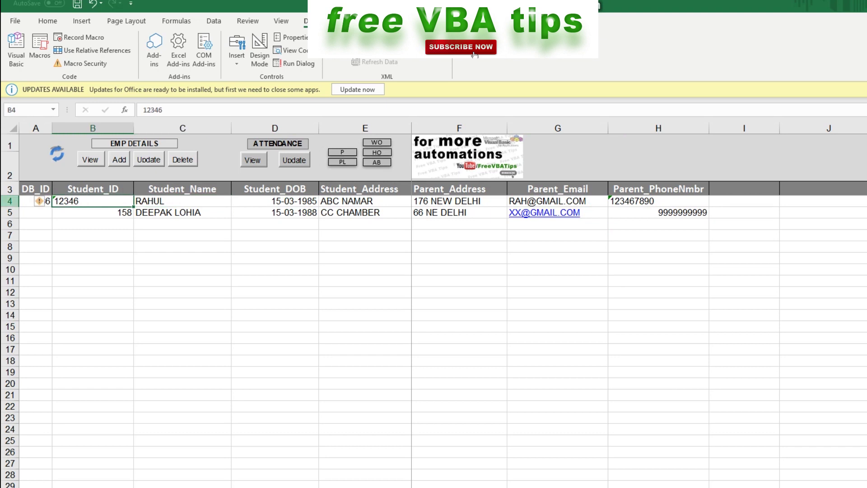
{"action": "left_click", "coordinate": [10, 201]}
{"action": "right_click", "coordinate": [10, 201]}
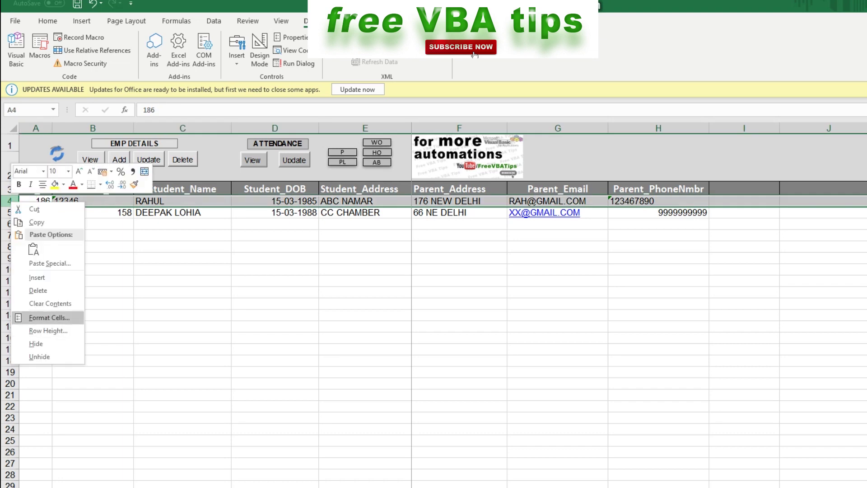
Delete row 4 and add the remaining student to the database as DB_ID 215
{"action": "left_click", "coordinate": [38, 291]}
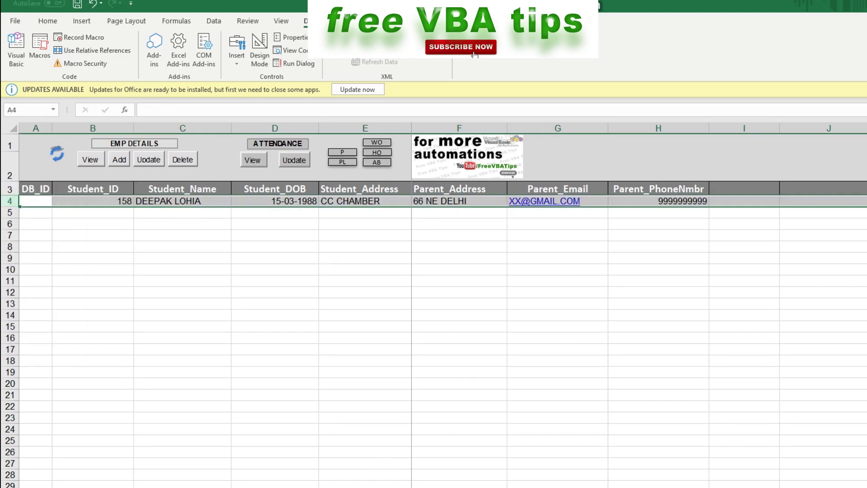
{"action": "left_click", "coordinate": [92, 201]}
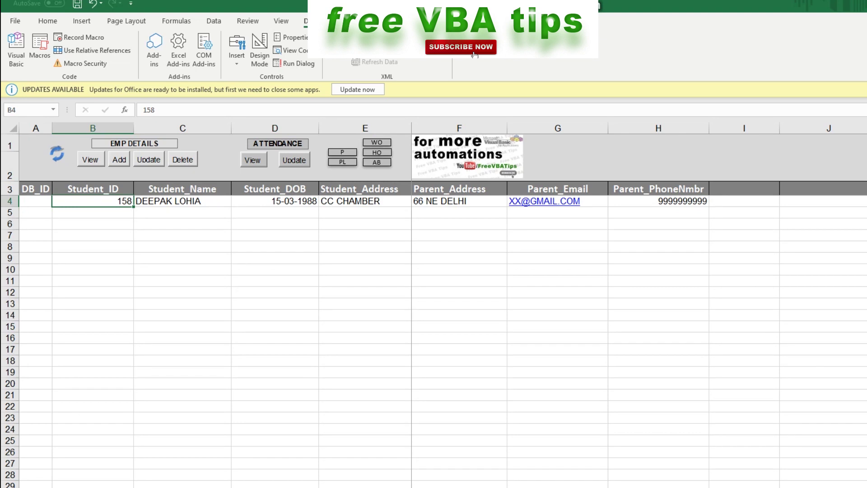
{"action": "left_click", "coordinate": [118, 160]}
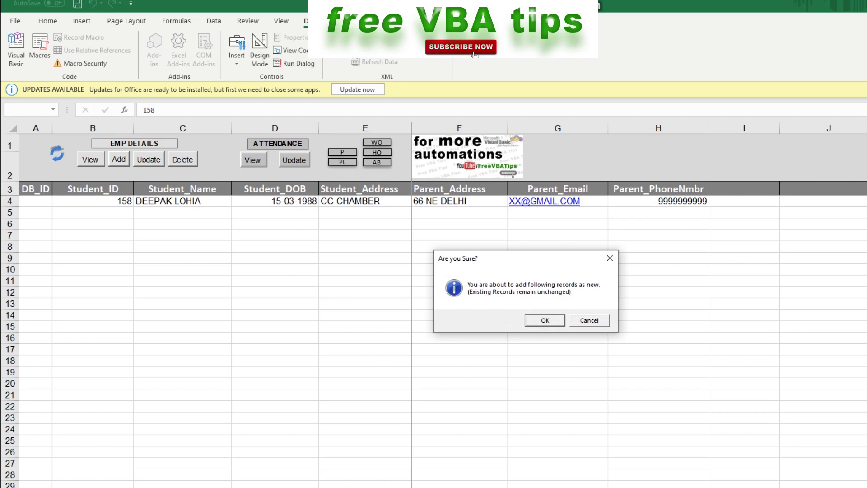
{"action": "key", "text": "Return"}
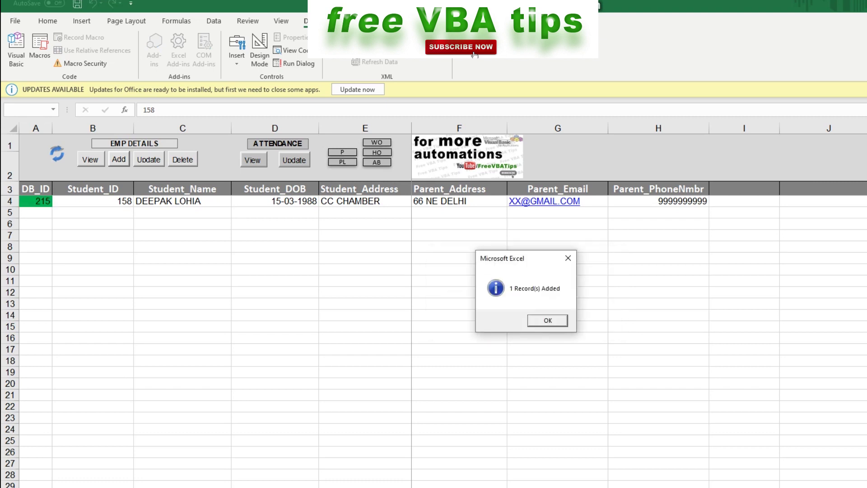
{"action": "key", "text": "Return"}
Load all students and shorten the second student's address
{"action": "left_click", "coordinate": [90, 160]}
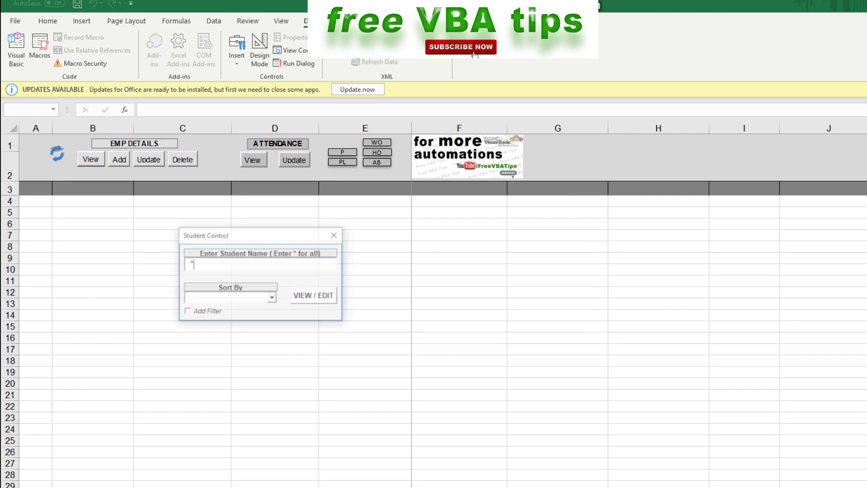
{"action": "key", "text": "Return"}
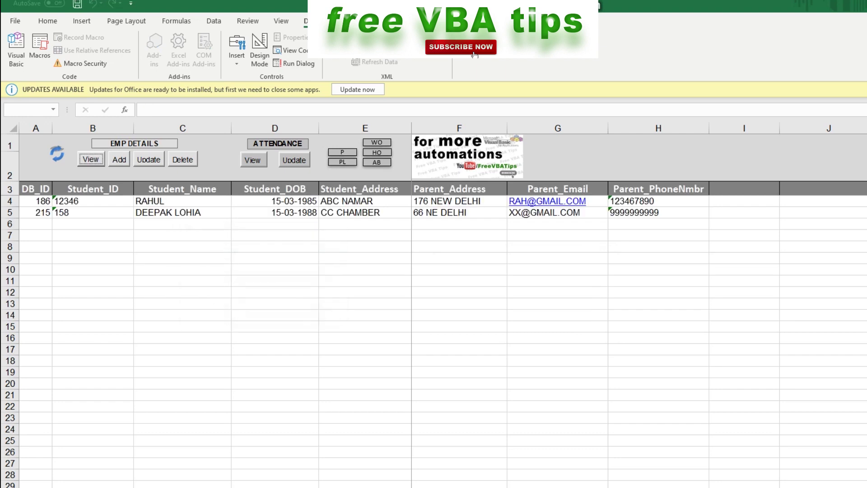
{"action": "key", "text": "F2"}
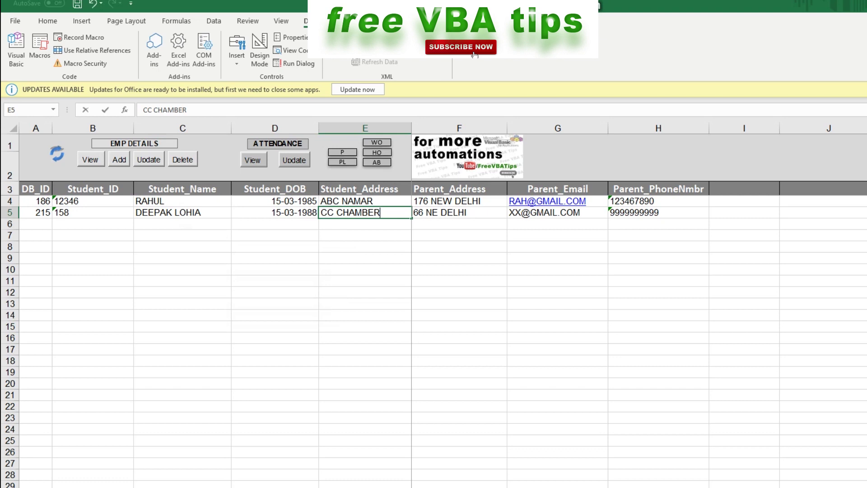
{"action": "key", "text": "BackSpace"}
{"action": "key", "text": "BackSpace"}
{"action": "key", "text": "BackSpace"}
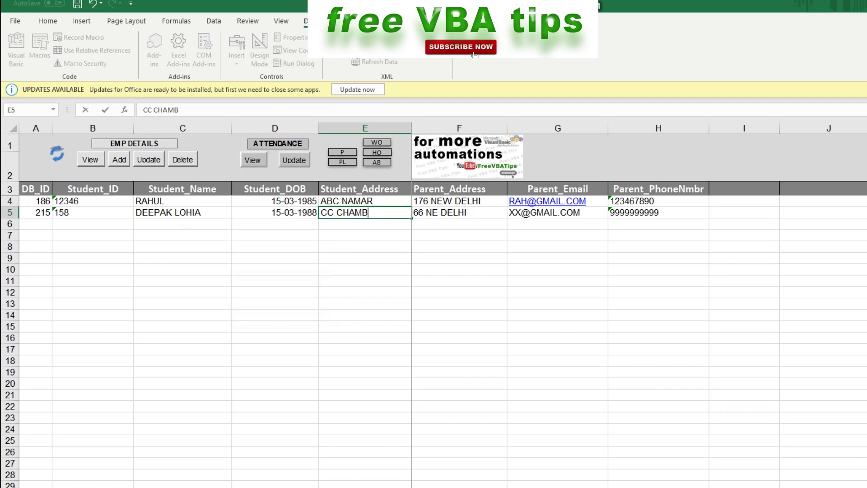
{"action": "key", "text": "Return"}
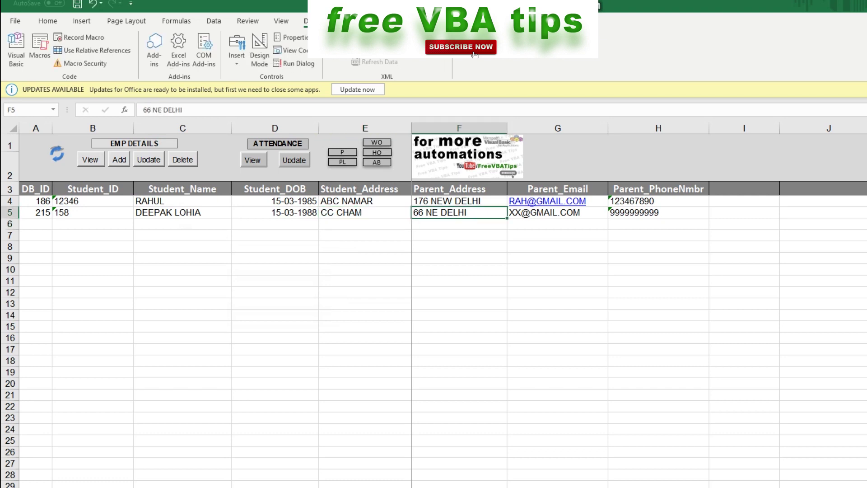
Correct both parent addresses, then update the two records in the database
{"action": "key", "text": "F2"}
{"action": "key", "text": "Left"}
{"action": "key", "text": "Left"}
{"action": "key", "text": "Left"}
{"action": "key", "text": "Left"}
{"action": "key", "text": "Left"}
{"action": "key", "text": "Left"}
{"action": "type", "text": "W"}
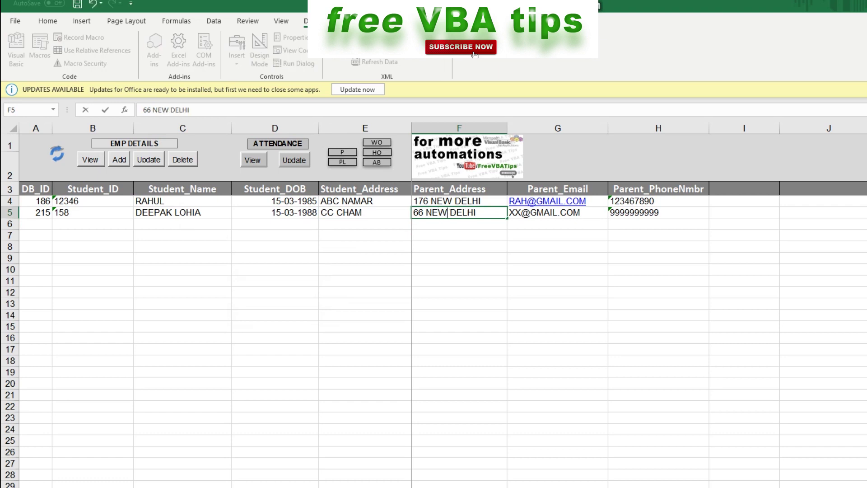
{"action": "key", "text": "Return"}
{"action": "key", "text": "Up"}
{"action": "key", "text": "Up"}
{"action": "double_click", "coordinate": [420, 201]}
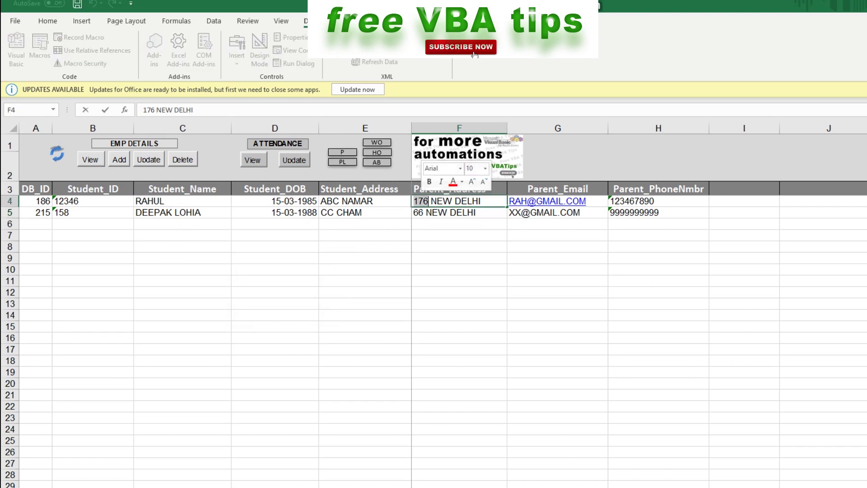
{"action": "type", "text": "77"}
{"action": "key", "text": "Return"}
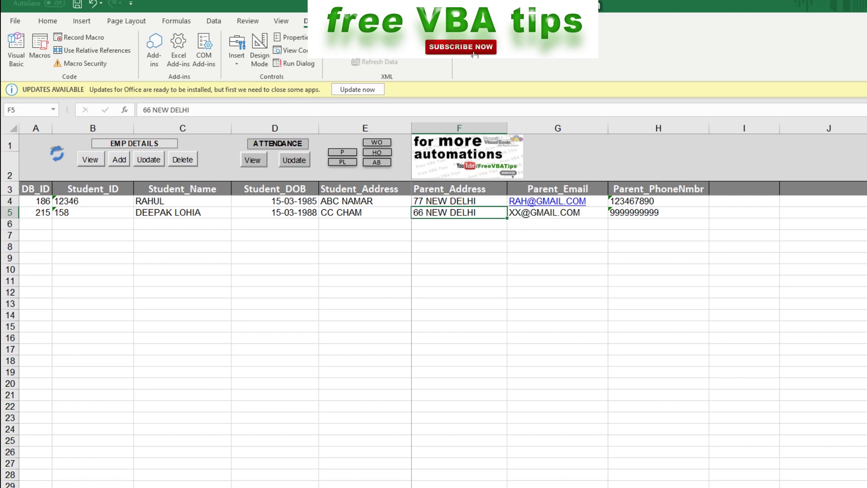
{"action": "left_click", "coordinate": [149, 160]}
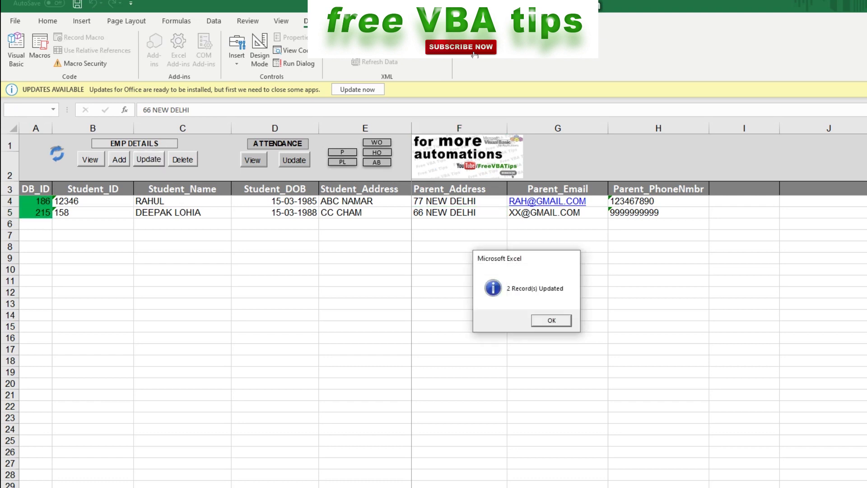
{"action": "left_click", "coordinate": [552, 321]}
Reload both students, DB_ID 186 and 215, from the database and select row 5
{"action": "left_click", "coordinate": [90, 159]}
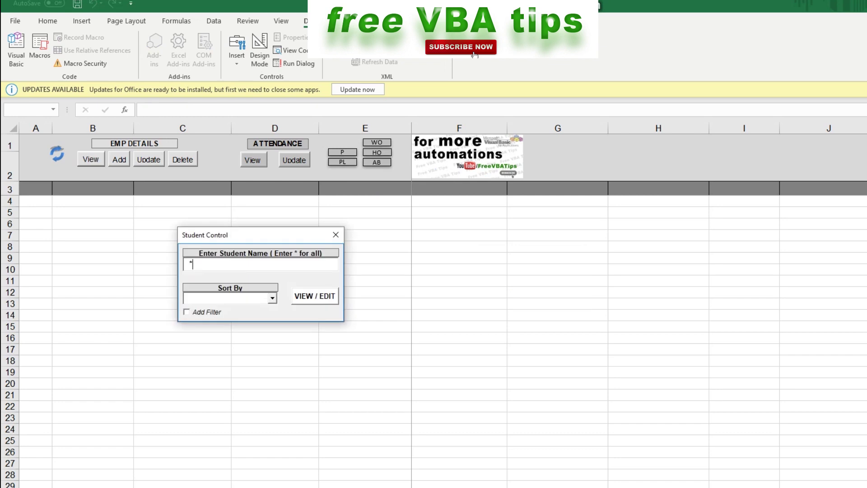
{"action": "key", "text": "Return"}
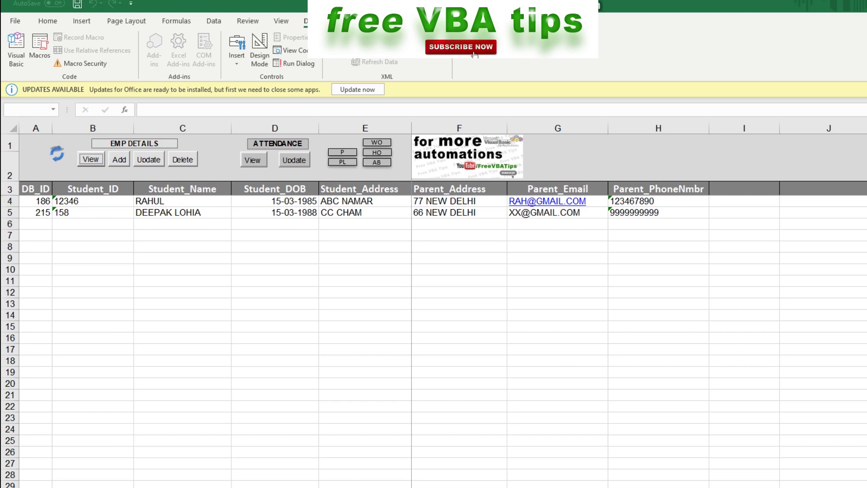
{"action": "left_click", "coordinate": [9, 212]}
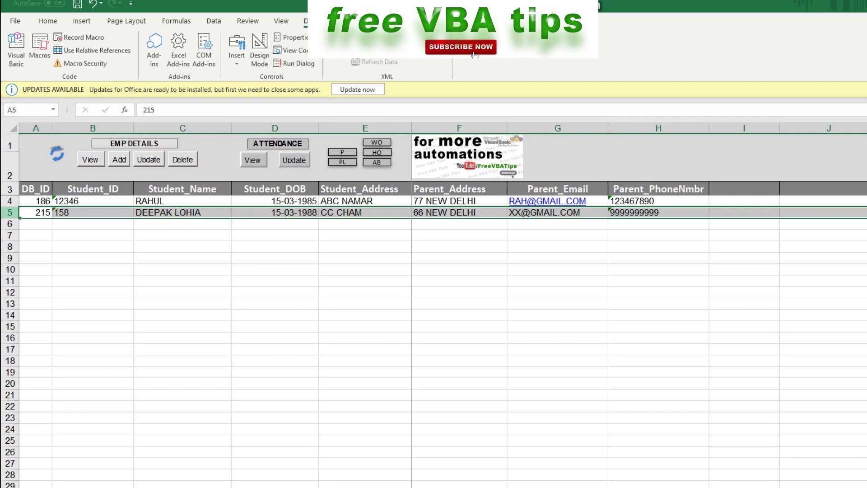
Clear row 5 and delete student record DB_ID 186 from the database
{"action": "key", "text": "Delete"}
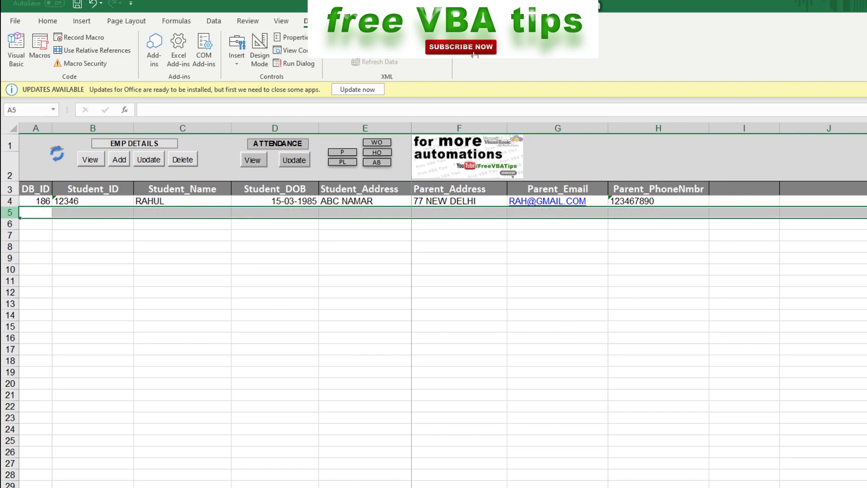
{"action": "left_click", "coordinate": [182, 201]}
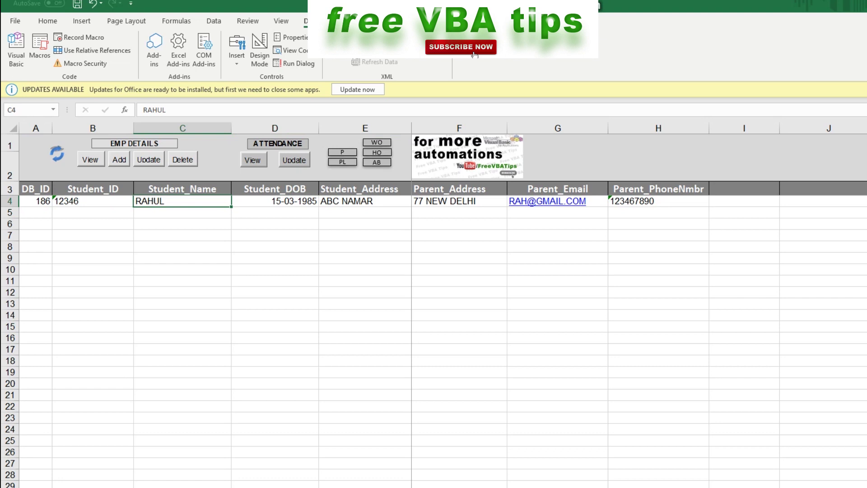
{"action": "left_click", "coordinate": [183, 160]}
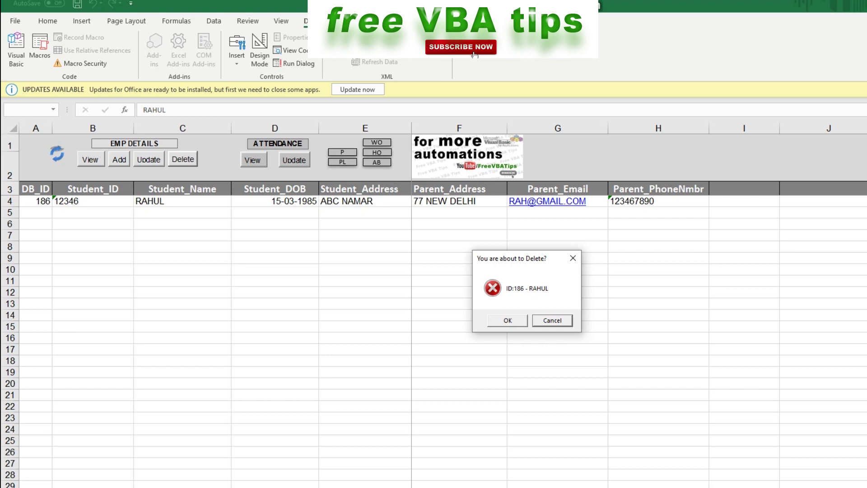
{"action": "key", "text": "Return"}
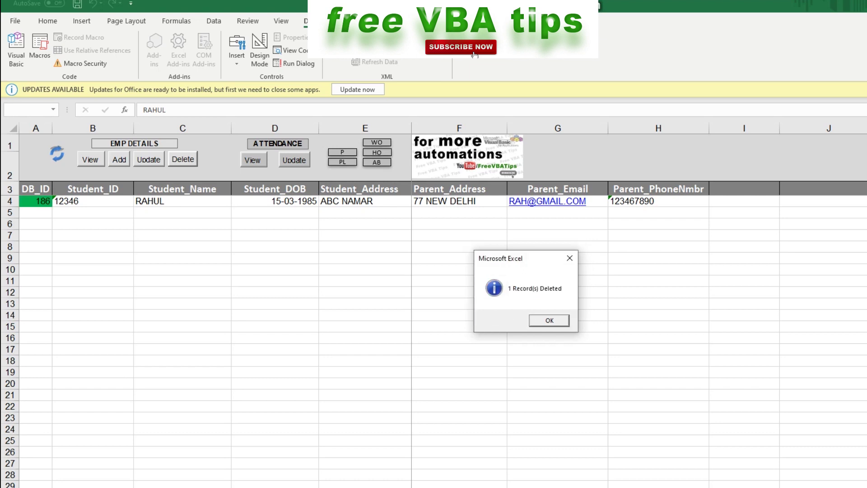
{"action": "key", "text": "Return"}
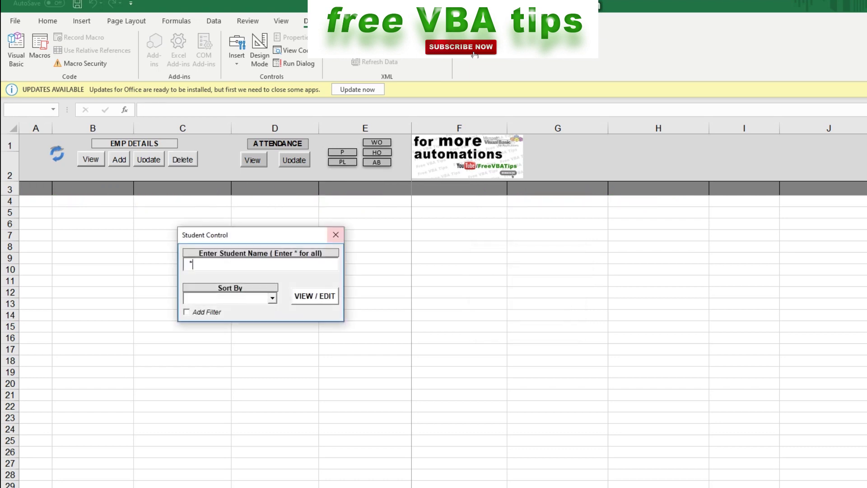
Load all student records and paste copies of the row 4 record into rows 5 through 10
{"action": "key", "text": "Return"}
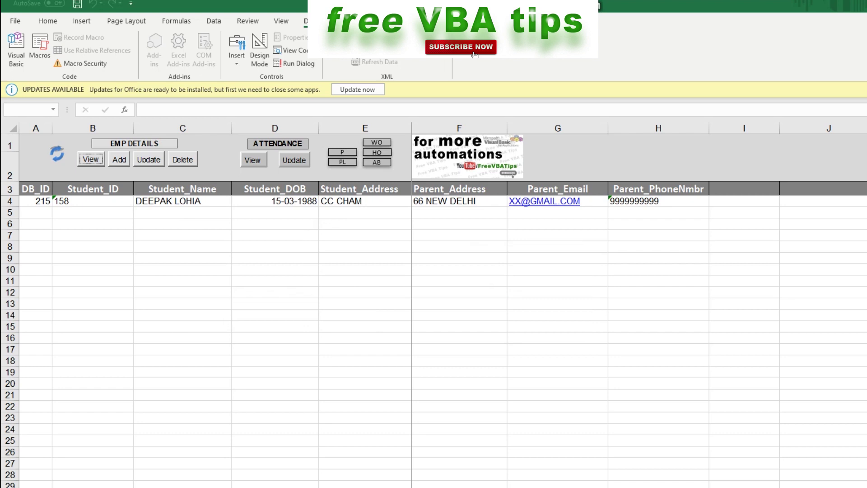
{"action": "key", "text": "shift+Left"}
{"action": "key", "text": "shift+Left"}
{"action": "key", "text": "shift+Left"}
{"action": "key", "text": "shift+Left"}
{"action": "key", "text": "shift+Left"}
{"action": "key", "text": "shift+Left"}
{"action": "key", "text": "shift+Left"}
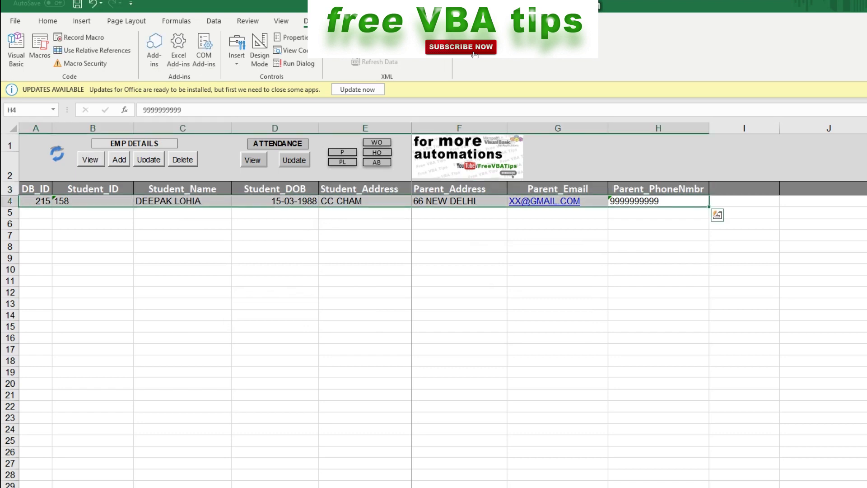
{"action": "key", "text": "ctrl+c"}
{"action": "left_click", "coordinate": [182, 269]}
{"action": "left_click", "coordinate": [36, 213]}
{"action": "key", "text": "ctrl+v"}
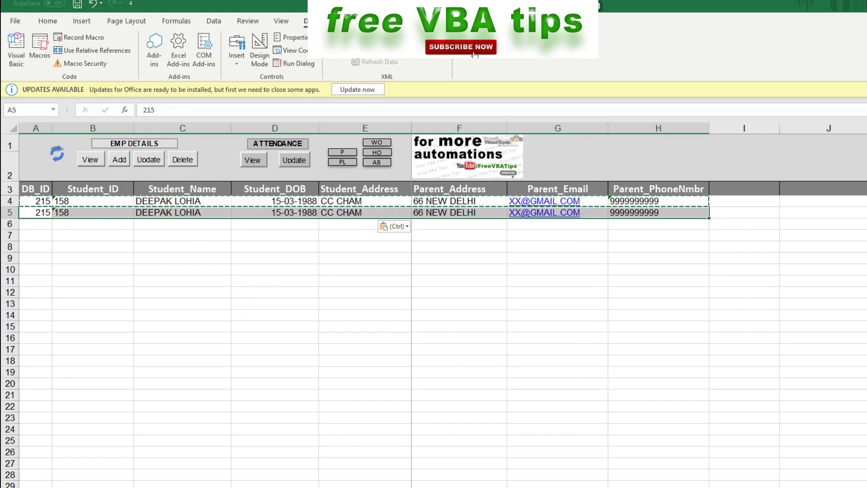
{"action": "key", "text": "Down"}
{"action": "key", "text": "ctrl+v"}
{"action": "key", "text": "Down"}
{"action": "key", "text": "ctrl+v"}
{"action": "key", "text": "Down"}
{"action": "key", "text": "ctrl+v"}
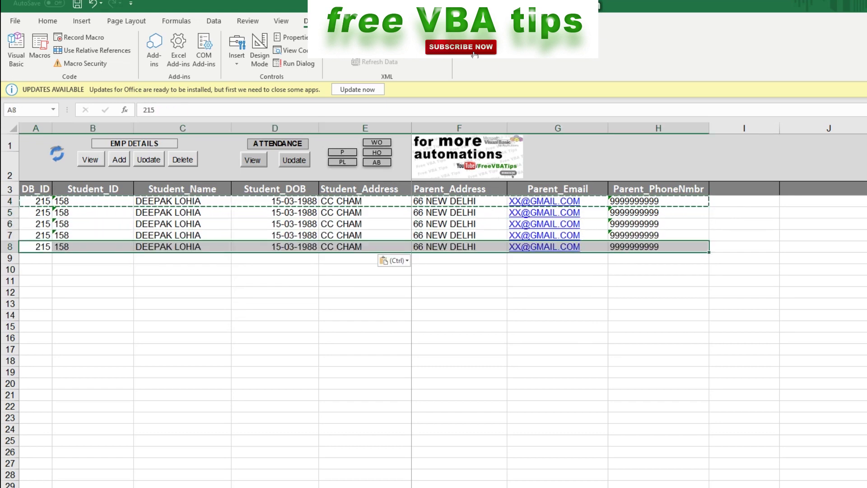
{"action": "key", "text": "Down"}
{"action": "key", "text": "ctrl+v"}
{"action": "key", "text": "Down"}
{"action": "key", "text": "ctrl+v"}
Change the Student_IDs in B5–B10 to 1585, 15878, 15844, 15833, 15845 and 15888
{"action": "left_click", "coordinate": [93, 223]}
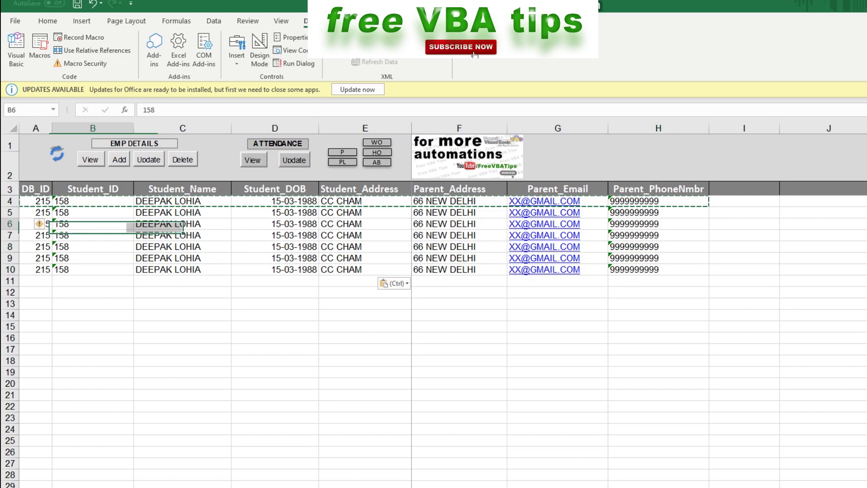
{"action": "key", "text": "Up"}
{"action": "key", "text": "F2"}
{"action": "type", "text": "5"}
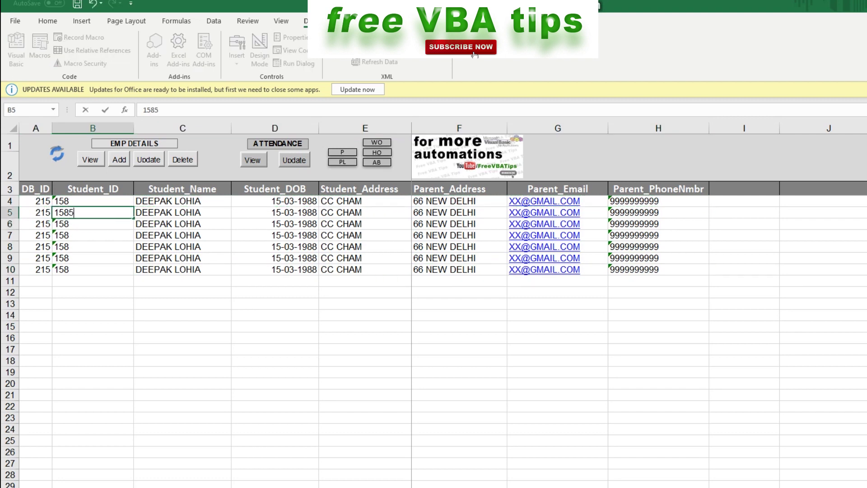
{"action": "key", "text": "Return"}
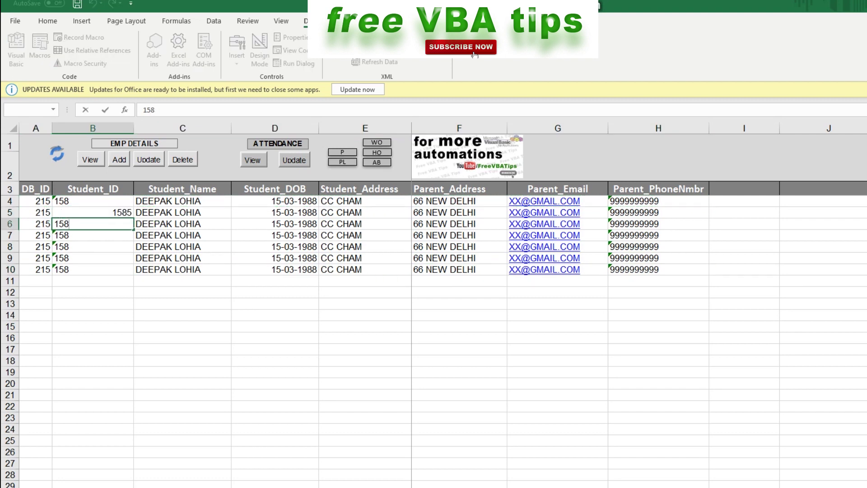
{"action": "type", "text": "78"}
{"action": "key", "text": "Return"}
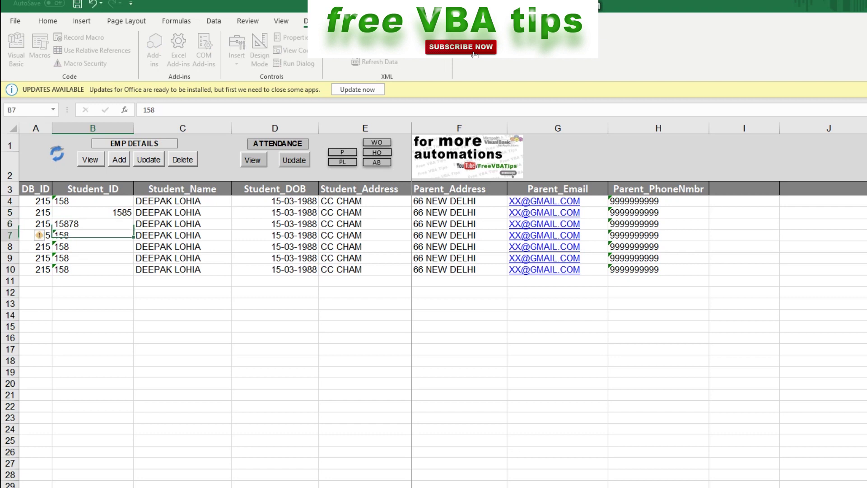
{"action": "key", "text": "F2"}
{"action": "type", "text": "44"}
{"action": "key", "text": "Return"}
{"action": "key", "text": "Down"}
{"action": "key", "text": "Down"}
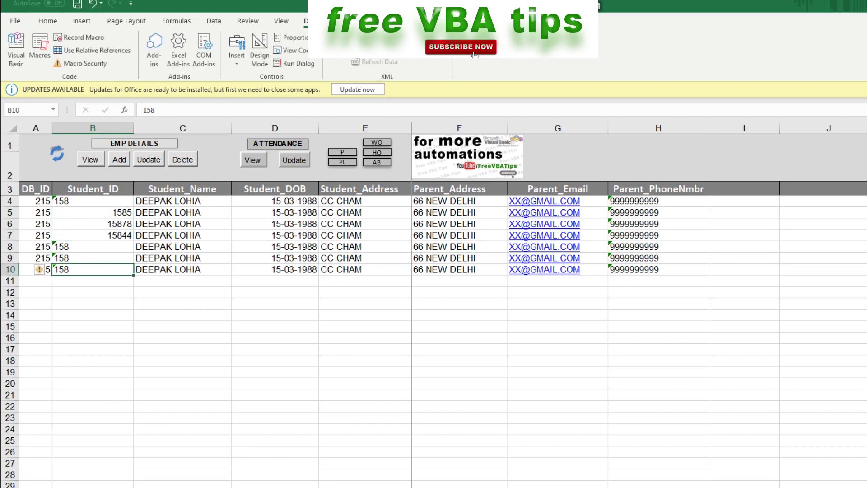
{"action": "key", "text": "Up"}
{"action": "key", "text": "Up"}
{"action": "key", "text": "F2"}
{"action": "type", "text": "33"}
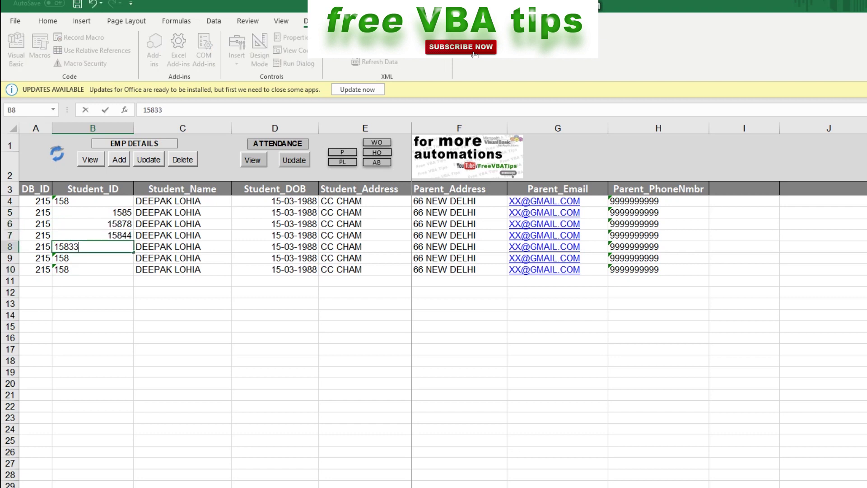
{"action": "key", "text": "Return"}
{"action": "key", "text": "F2"}
{"action": "type", "text": "4"}
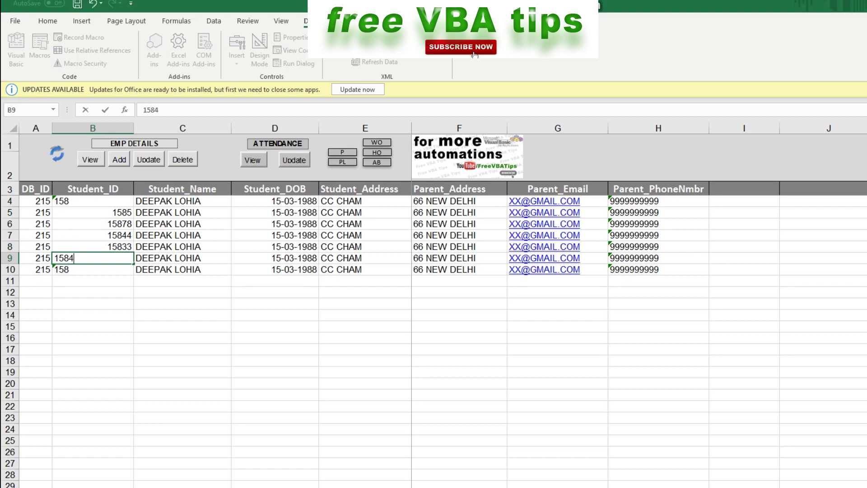
{"action": "type", "text": "5"}
{"action": "key", "text": "Return"}
{"action": "key", "text": "F2"}
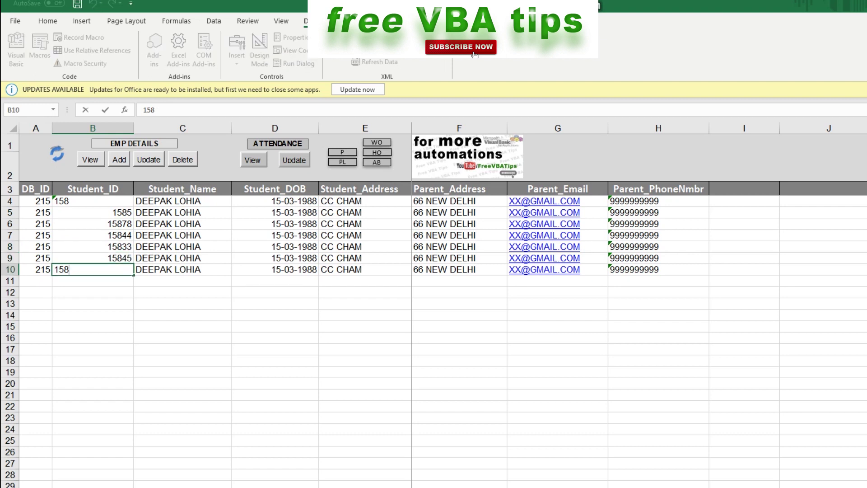
{"action": "type", "text": "88"}
{"action": "key", "text": "Return"}
{"action": "key", "text": "Return"}
Clear the DB_ID values in A4:A10 and change B4's Student_ID to 1589
{"action": "left_click_drag", "start_coordinate": [35, 201], "coordinate": [36, 269]}
{"action": "key", "text": "Delete"}
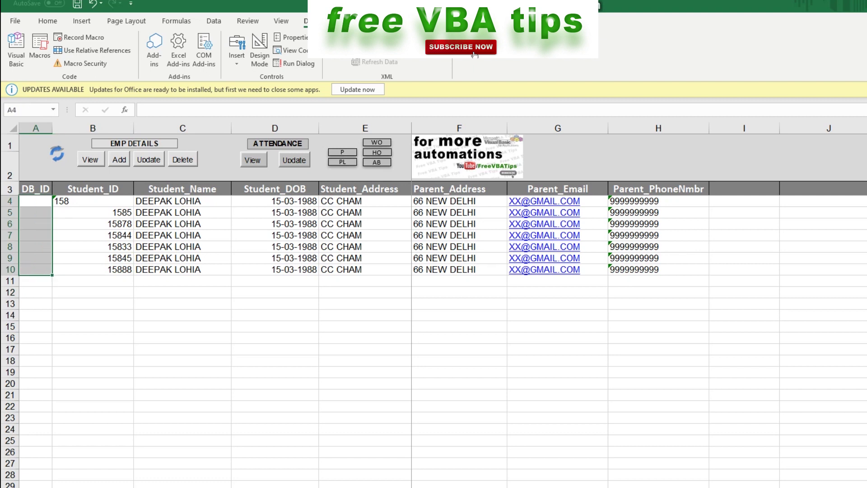
{"action": "left_click", "coordinate": [93, 201]}
{"action": "key", "text": "F2"}
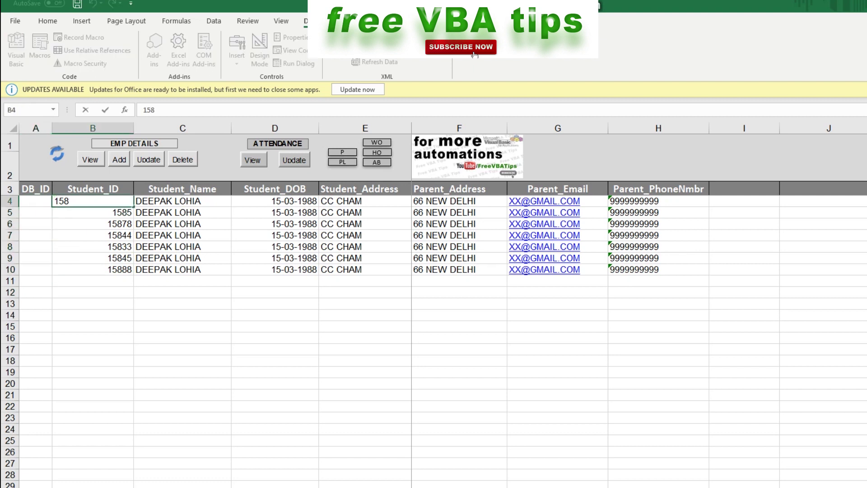
{"action": "type", "text": "X"}
{"action": "key", "text": "BackSpace"}
{"action": "type", "text": "9"}
{"action": "left_click", "coordinate": [92, 281]}
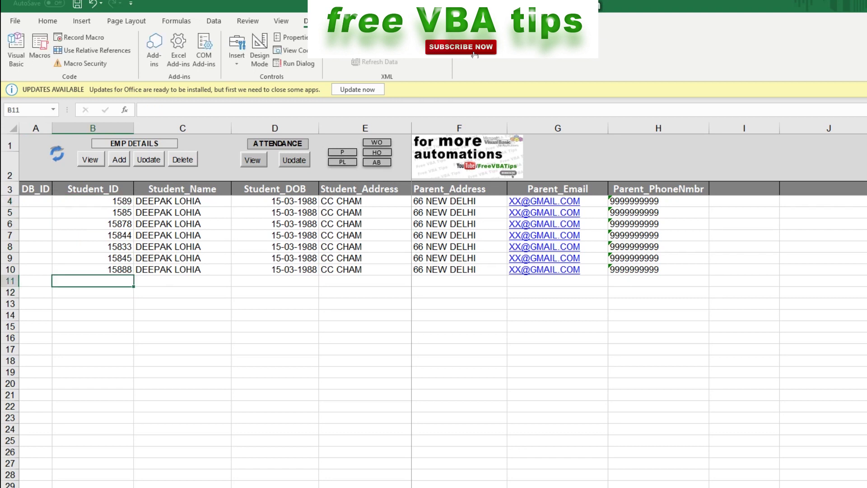
Alter the addresses in E5, E6 and E7 so each copied row differs
{"action": "double_click", "coordinate": [365, 213]}
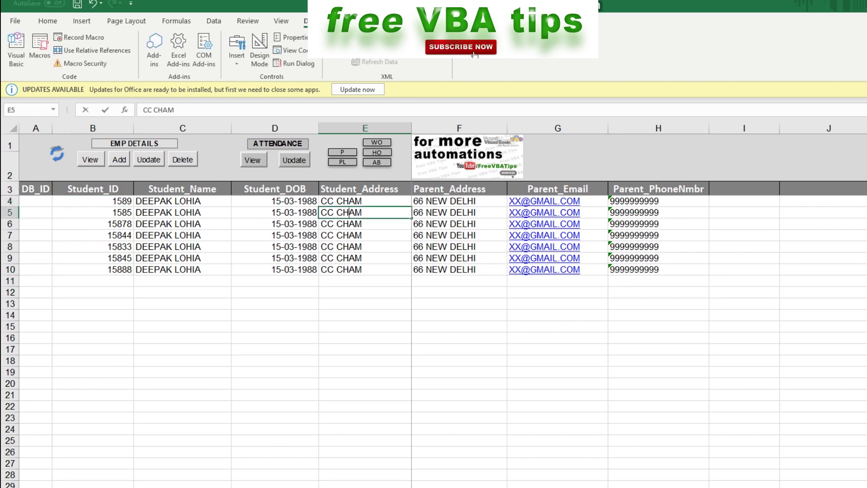
{"action": "type", "text": "Z"}
{"action": "key", "text": "Return"}
{"action": "key", "text": "F2"}
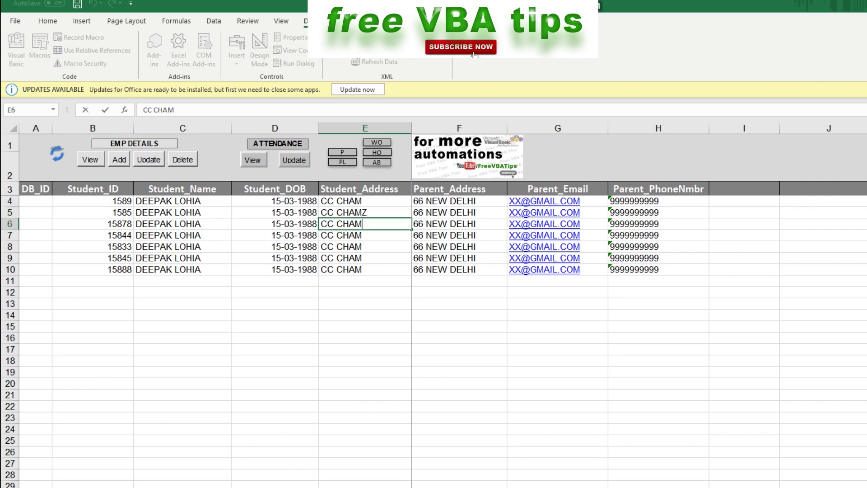
{"action": "type", "text": "a"}
{"action": "key", "text": "Return"}
{"action": "key", "text": "F2"}
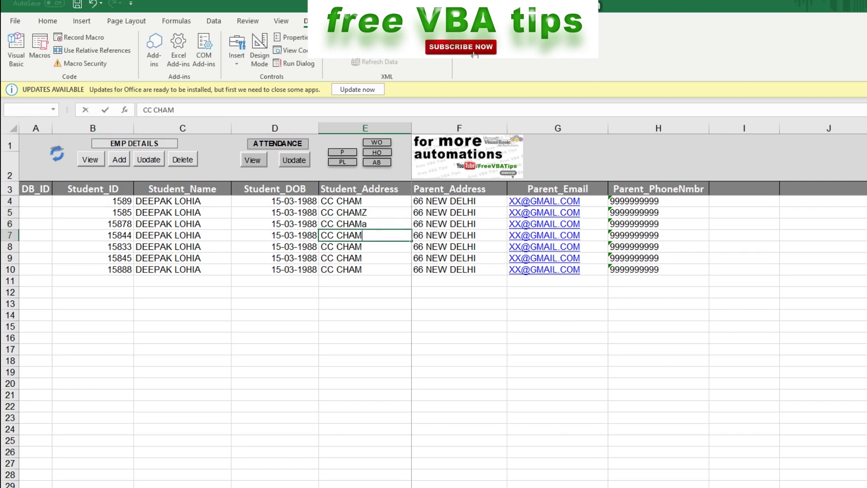
{"action": "type", "text": "s"}
{"action": "key", "text": "Return"}
Enter a different student name in each cell from C5 through C10
{"action": "left_click_drag", "start_coordinate": [275, 223], "coordinate": [183, 212]}
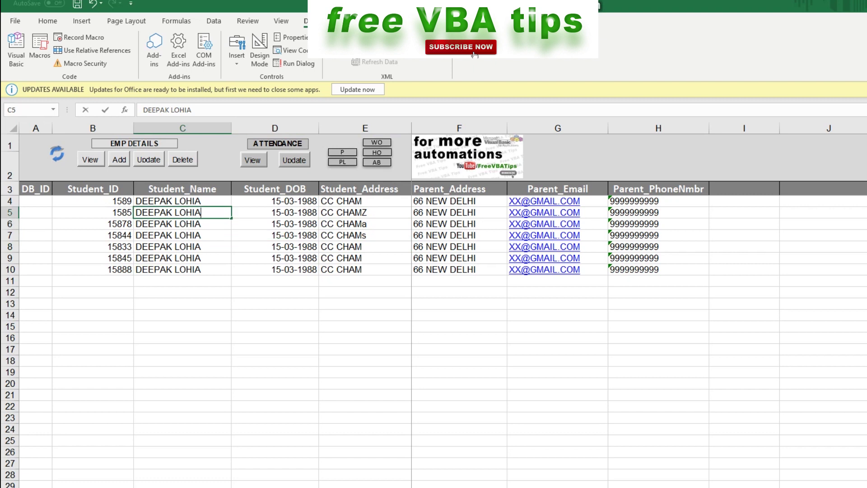
{"action": "left_click", "coordinate": [183, 212]}
{"action": "type", "text": "TAPN"}
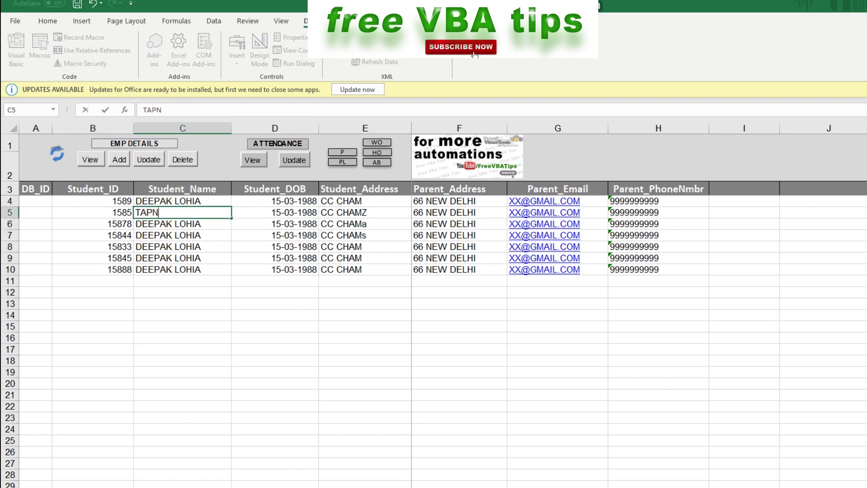
{"action": "key", "text": "Return"}
{"action": "type", "text": "JAPA N"}
{"action": "key", "text": "Return"}
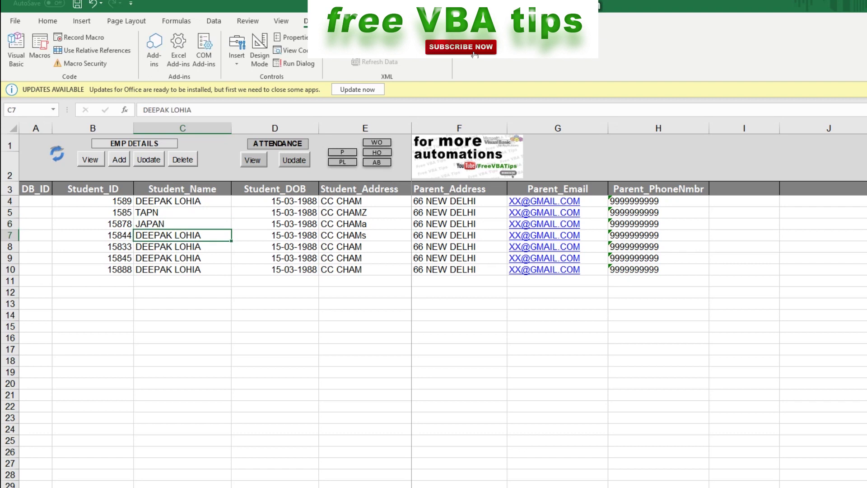
{"action": "type", "text": "SAM"}
{"action": "key", "text": "Return"}
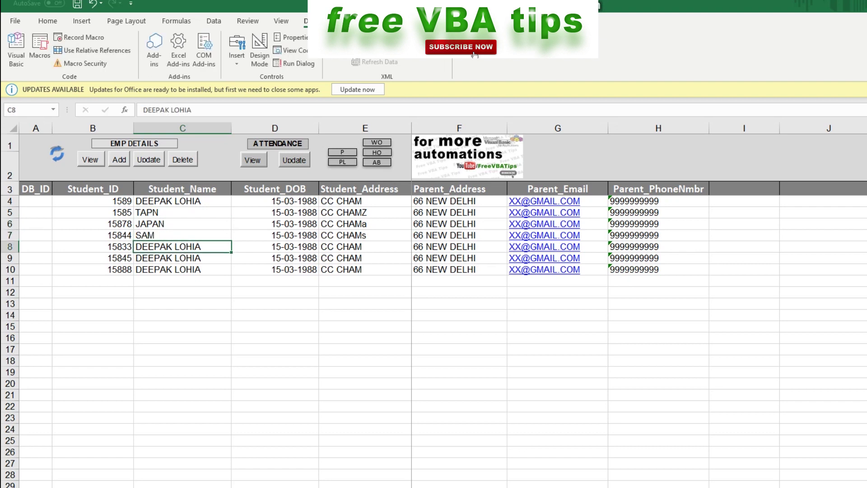
{"action": "type", "text": "SMITH"}
{"action": "key", "text": "Return"}
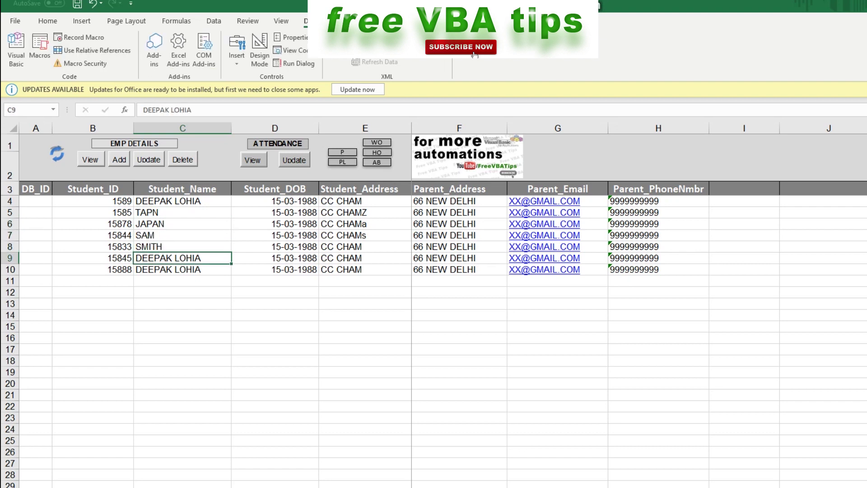
{"action": "type", "text": "PAWAN"}
{"action": "key", "text": "Return"}
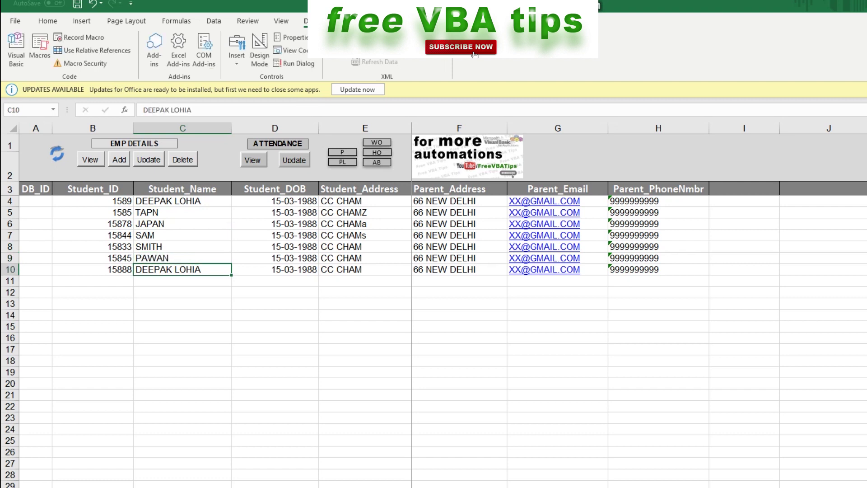
{"action": "type", "text": "SMRITY"}
{"action": "key", "text": "Return"}
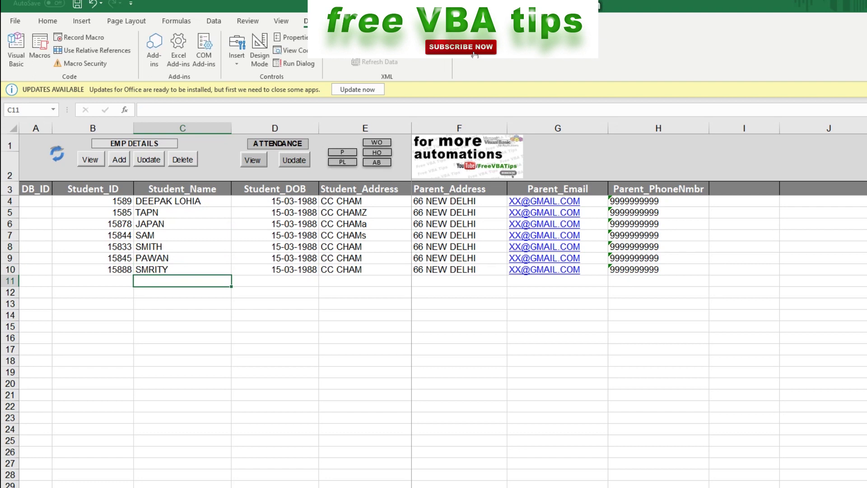
Add the seven edited rows to the database as new records, DB_ID 216–222
{"action": "left_click", "coordinate": [119, 160]}
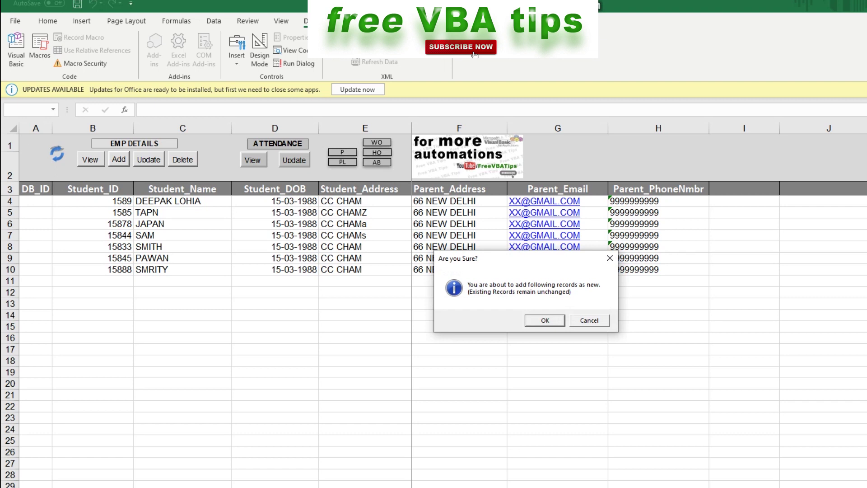
{"action": "left_click", "coordinate": [546, 321]}
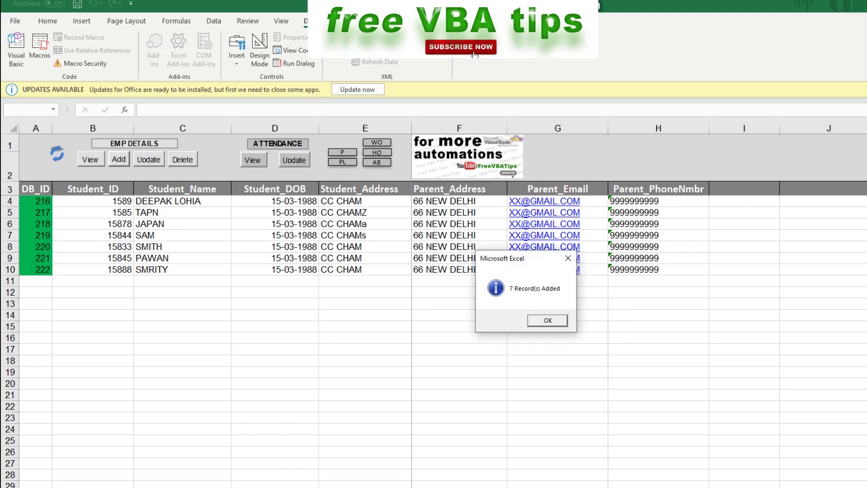
{"action": "left_click", "coordinate": [548, 321]}
Reload all student records and select the eight names in C4:C11
{"action": "left_click", "coordinate": [90, 159]}
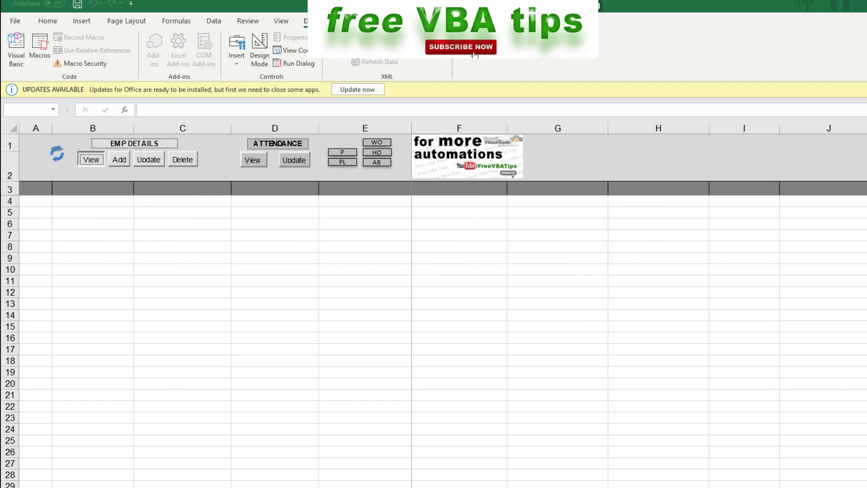
{"action": "key", "text": "Return"}
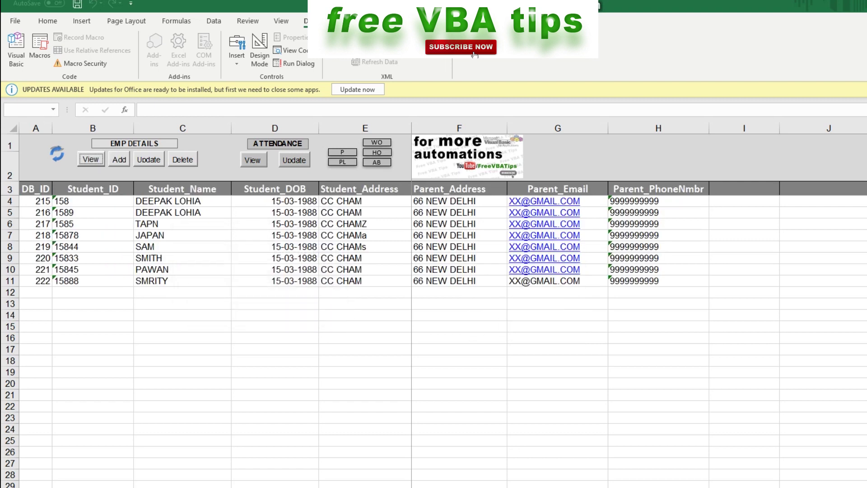
{"action": "left_click_drag", "start_coordinate": [181, 201], "coordinate": [190, 280]}
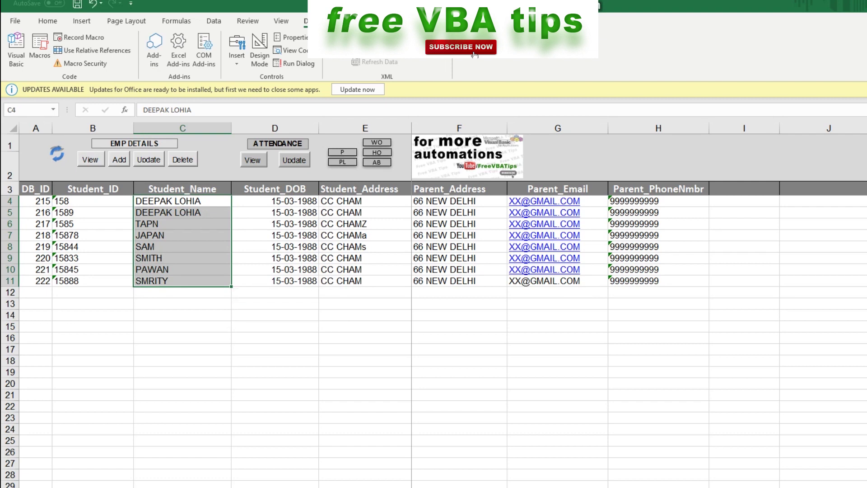
Reload the student list sorted by Student_Name and select names C4:C11
{"action": "left_click", "coordinate": [90, 159]}
{"action": "left_click", "coordinate": [272, 297]}
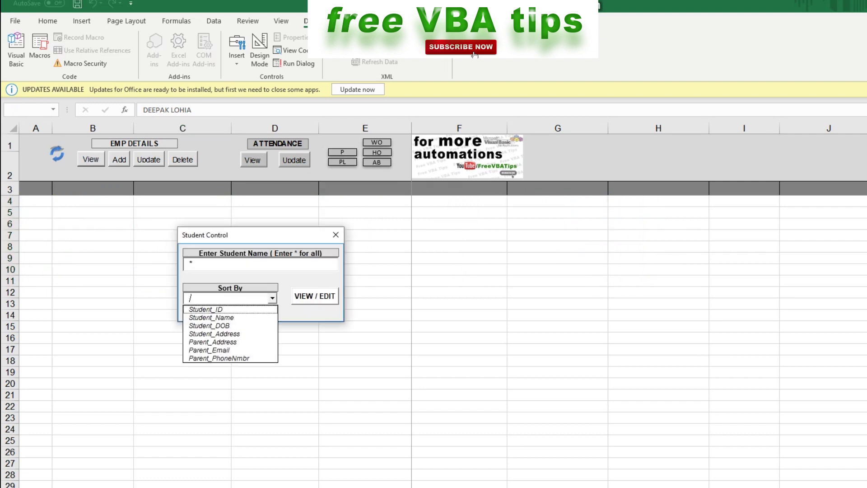
{"action": "left_click", "coordinate": [211, 317]}
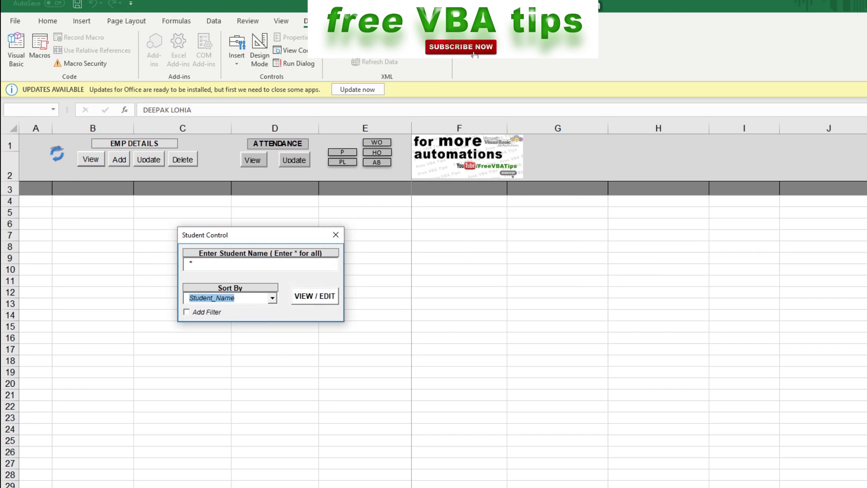
{"action": "key", "text": "Return"}
{"action": "left_click_drag", "start_coordinate": [181, 201], "coordinate": [181, 280]}
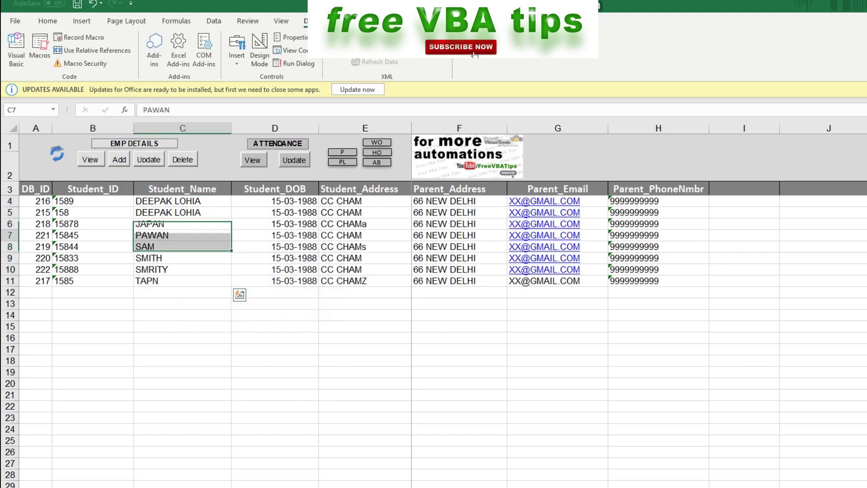
Append 'A' to the student name in cell C5
{"action": "double_click", "coordinate": [201, 212]}
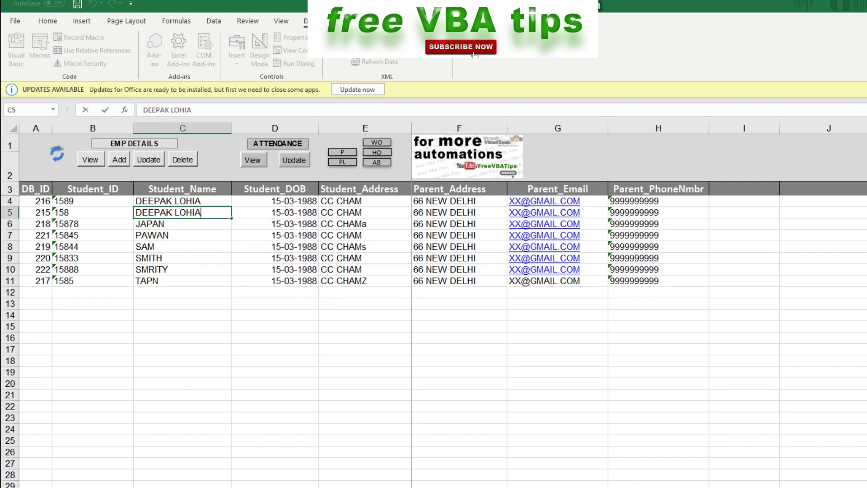
{"action": "type", "text": "A"}
{"action": "left_click", "coordinate": [183, 293]}
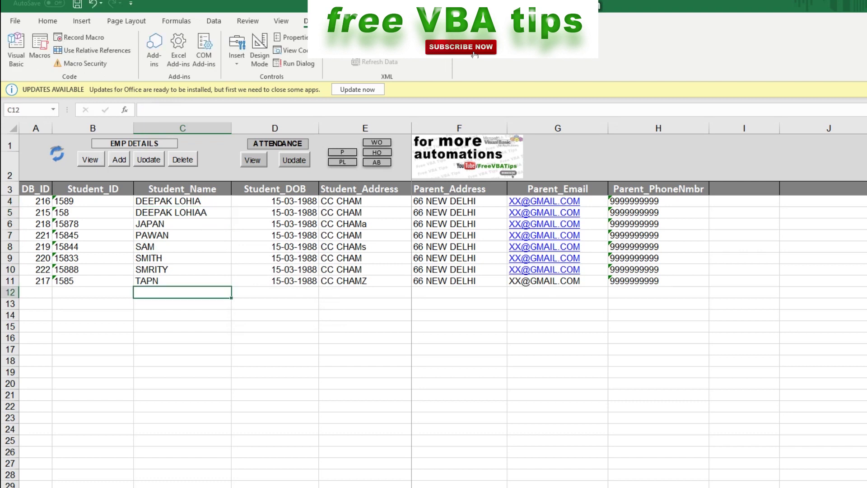
{"action": "left_click", "coordinate": [182, 212]}
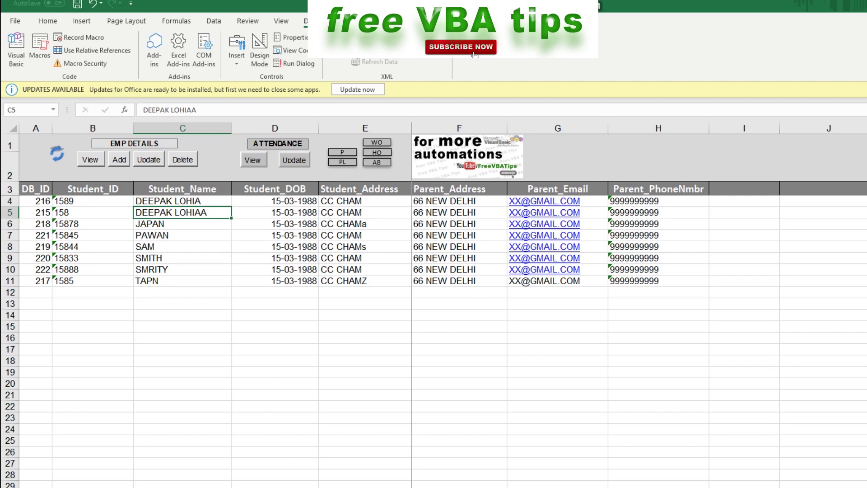
Update the renamed record in the database, reload all students, and select record 215 in C4
{"action": "left_click", "coordinate": [149, 160]}
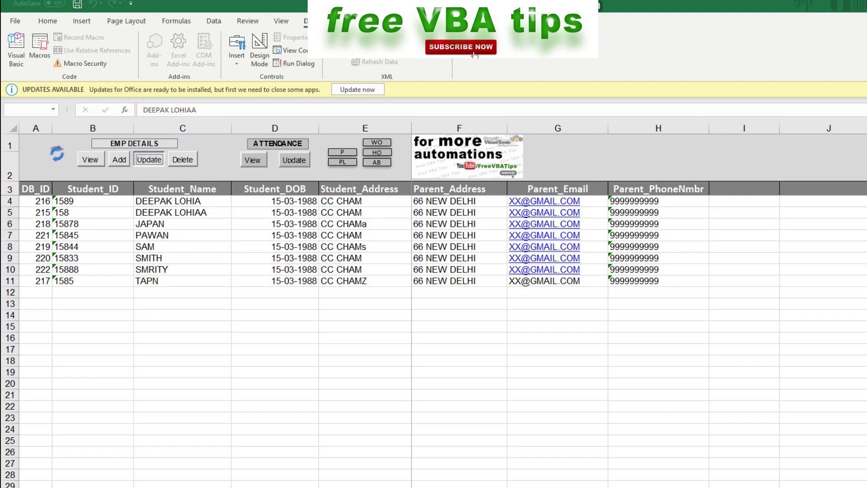
{"action": "key", "text": "Return"}
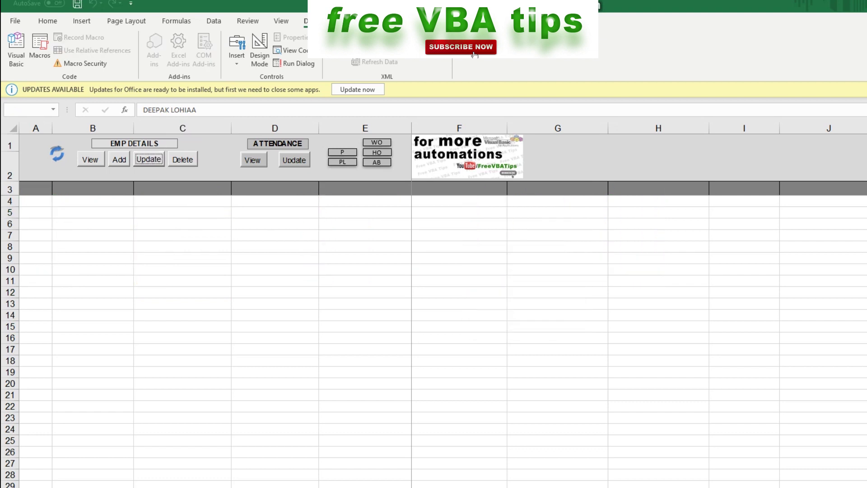
{"action": "left_click", "coordinate": [90, 159]}
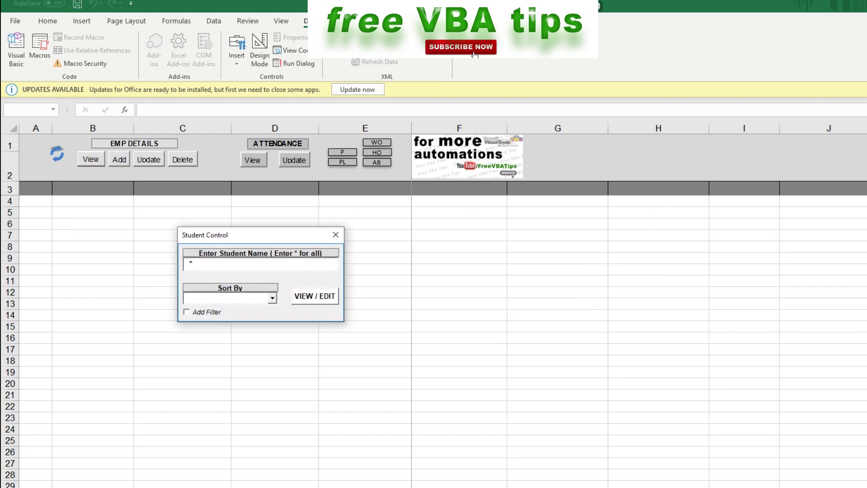
{"action": "left_click", "coordinate": [313, 294]}
{"action": "left_click", "coordinate": [182, 212]}
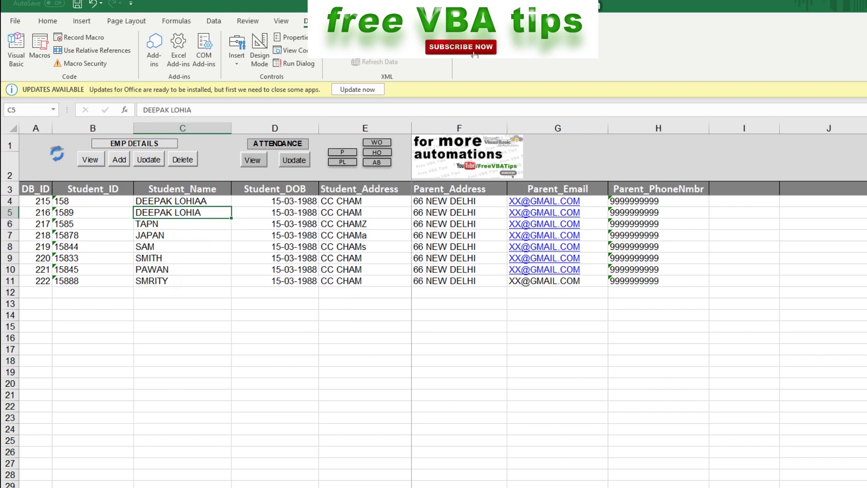
{"action": "left_click", "coordinate": [183, 201]}
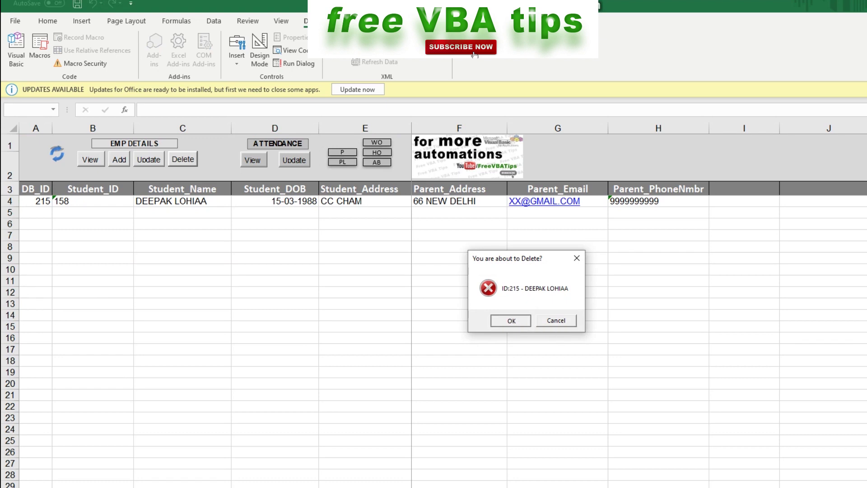
Confirm deleting record 215 and reload the remaining seven students, DB_ID 216–222
{"action": "key", "text": "Return"}
{"action": "key", "text": "Return"}
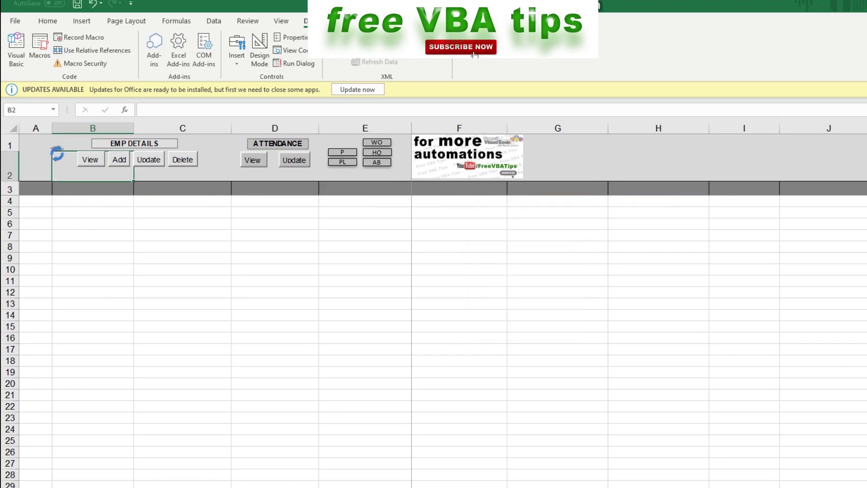
{"action": "key", "text": "Return"}
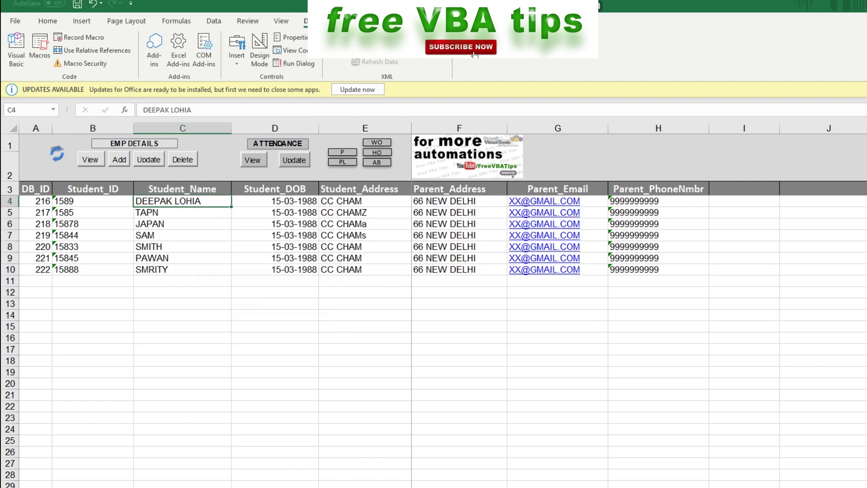
{"action": "left_click", "coordinate": [253, 159]}
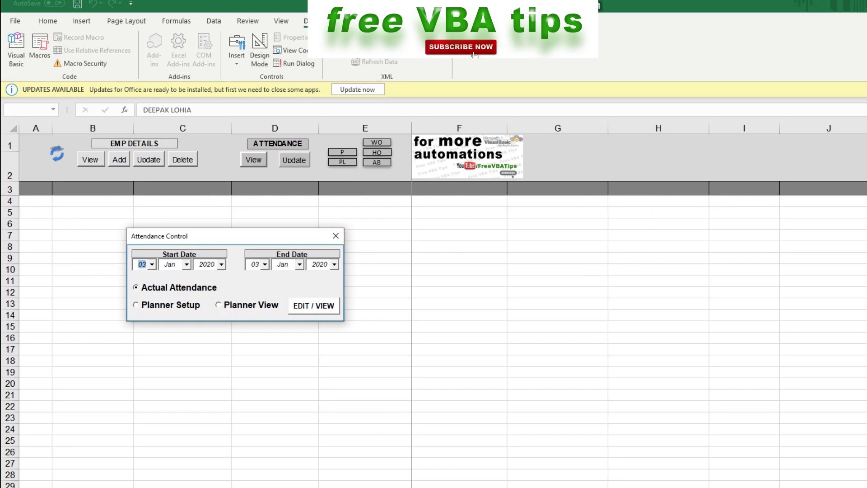
Adjust the start and end date days and select Planner Setup as the attendance mode
{"action": "key", "text": "F4"}
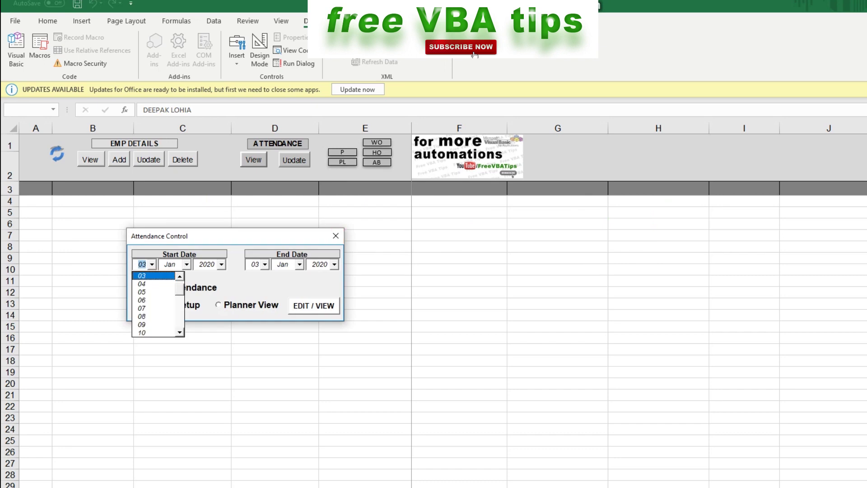
{"action": "key", "text": "Up"}
{"action": "key", "text": "Up"}
{"action": "key", "text": "Down"}
{"action": "key", "text": "Down"}
{"action": "key", "text": "Down"}
{"action": "key", "text": "Up"}
{"action": "key", "text": "Up"}
{"action": "key", "text": "Up"}
{"action": "key", "text": "Return"}
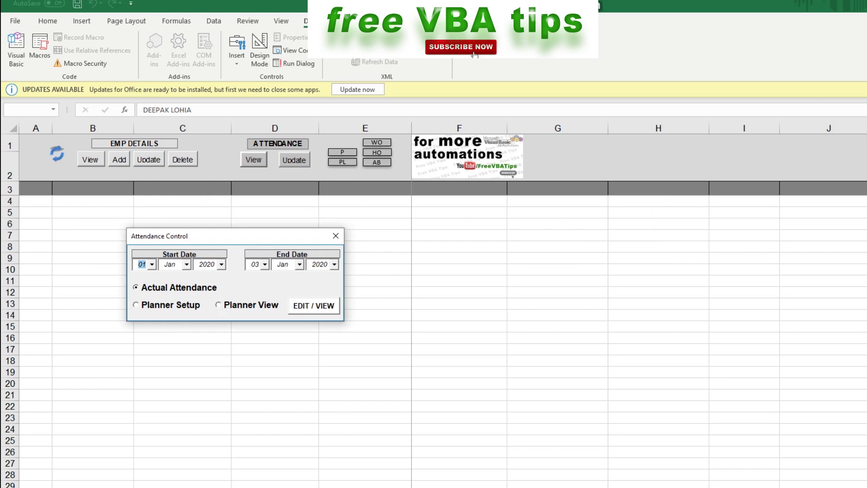
{"action": "key", "text": "Tab"}
{"action": "key", "text": "F4"}
{"action": "key", "text": "Down"}
{"action": "key", "text": "Down"}
{"action": "key", "text": "Down"}
{"action": "key", "text": "Down"}
{"action": "key", "text": "Down"}
{"action": "key", "text": "Down"}
{"action": "key", "text": "Down"}
{"action": "key", "text": "Down"}
{"action": "key", "text": "Down"}
{"action": "key", "text": "Down"}
{"action": "key", "text": "Down"}
{"action": "key", "text": "Down"}
{"action": "key", "text": "Down"}
{"action": "key", "text": "Down"}
{"action": "key", "text": "Down"}
{"action": "key", "text": "Down"}
{"action": "key", "text": "Down"}
{"action": "key", "text": "Down"}
{"action": "key", "text": "Down"}
{"action": "key", "text": "Down"}
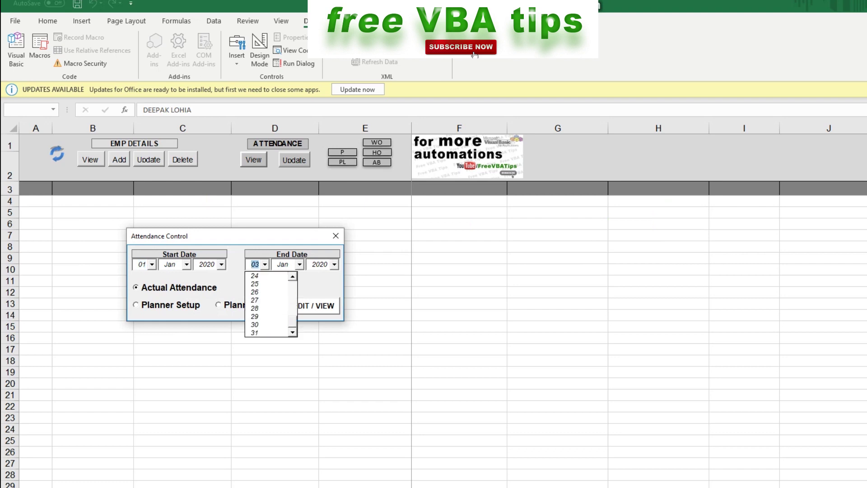
{"action": "key", "text": "Return"}
{"action": "key", "text": "Return"}
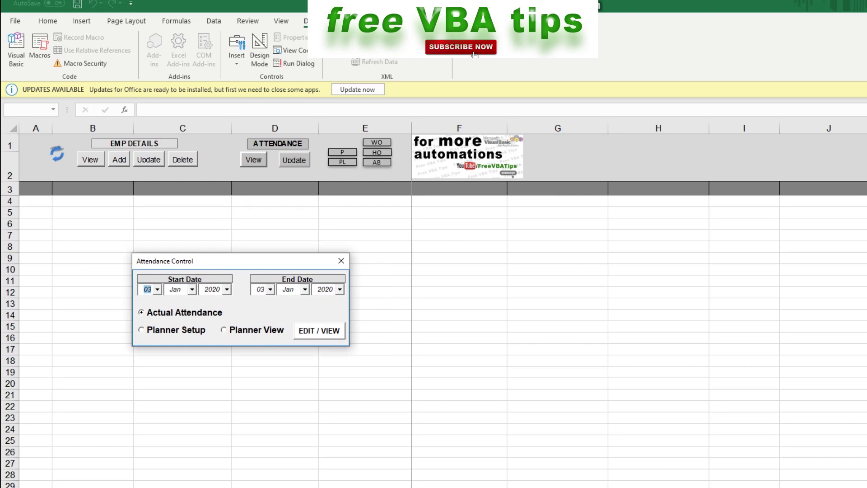
{"action": "left_click", "coordinate": [177, 329]}
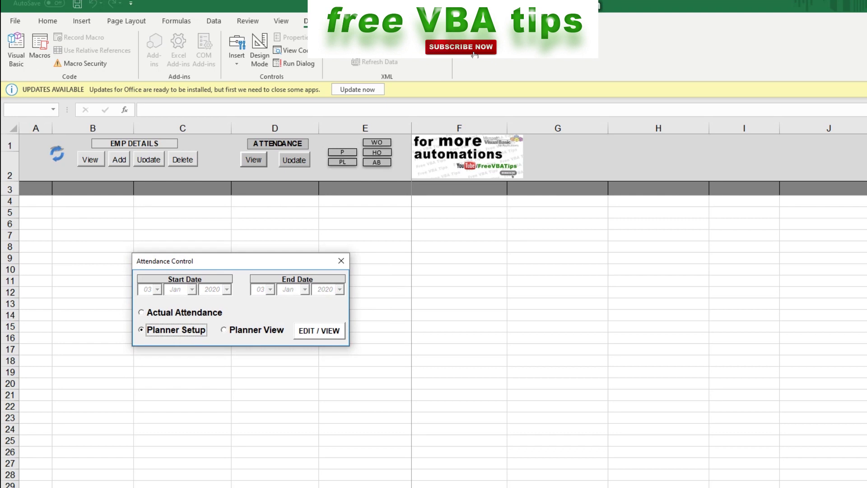
{"action": "left_click", "coordinate": [319, 331]}
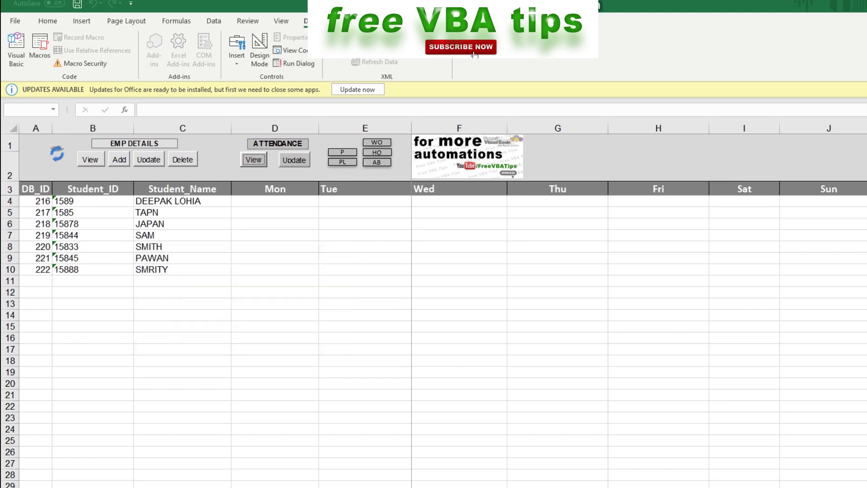
{"action": "mouse_move", "coordinate": [275, 201]}
{"action": "left_mouse_down"}
{"action": "mouse_move", "coordinate": [704, 246]}
{"action": "mouse_move", "coordinate": [707, 271]}
{"action": "left_mouse_up"}
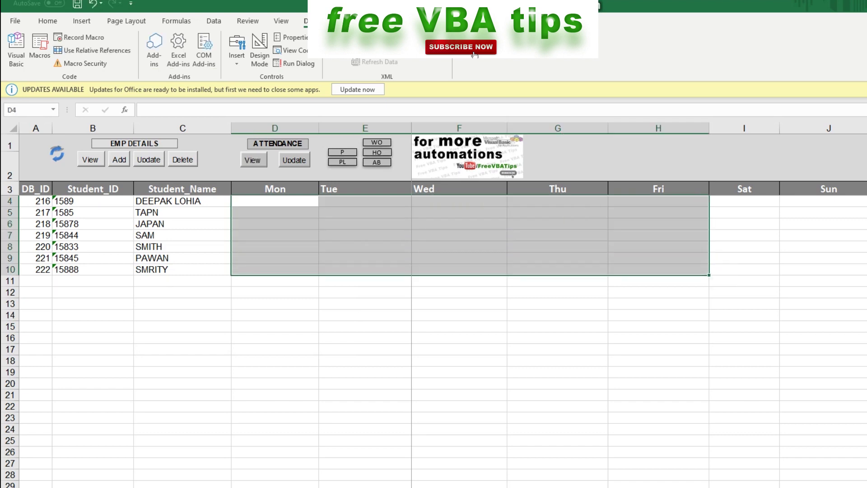
{"action": "type", "text": "P"}
{"action": "key", "text": "ctrl+Return"}
{"action": "left_click", "coordinate": [558, 326]}
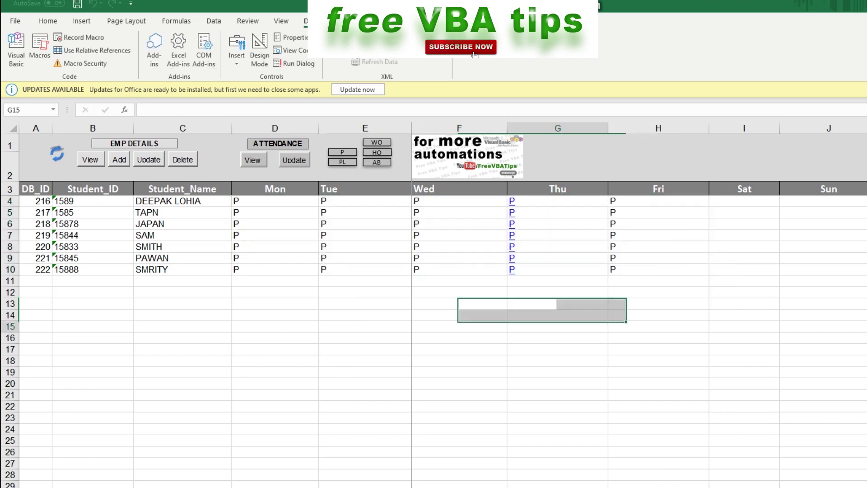
{"action": "left_click_drag", "start_coordinate": [744, 201], "coordinate": [829, 270]}
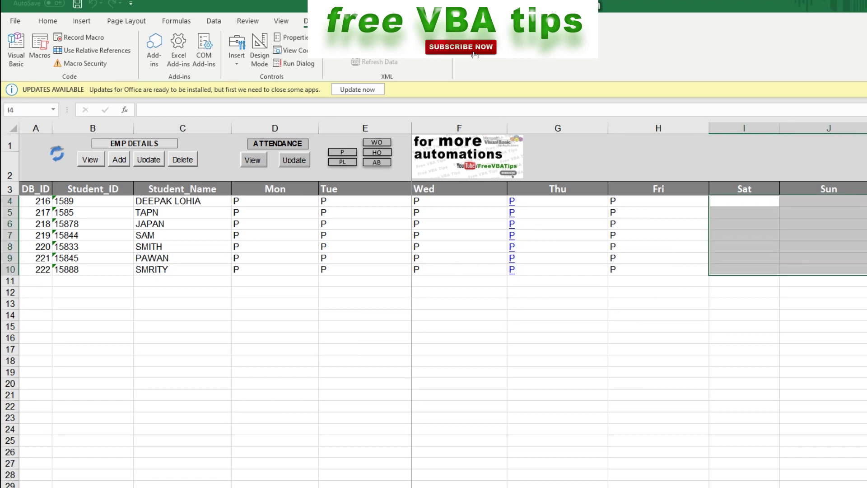
{"action": "type", "text": "WO"}
{"action": "key", "text": "ctrl+Return"}
{"action": "left_click_drag", "start_coordinate": [659, 246], "coordinate": [658, 292]}
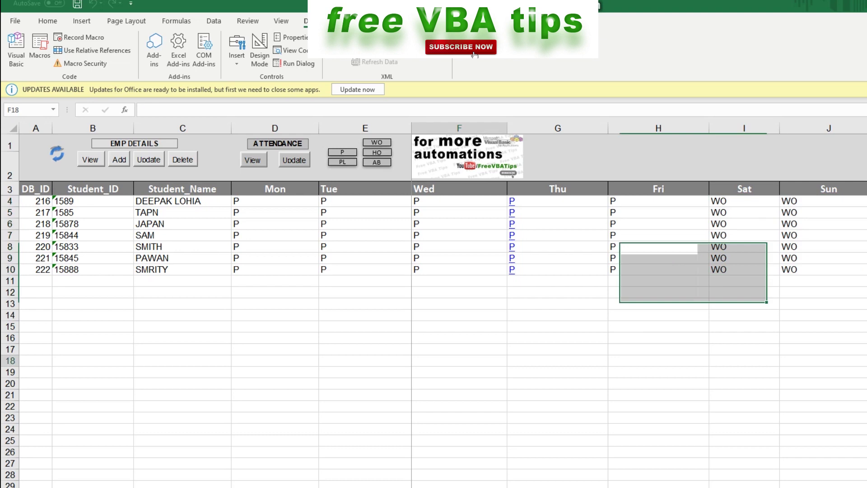
{"action": "left_click", "coordinate": [459, 360]}
{"action": "left_click", "coordinate": [459, 246]}
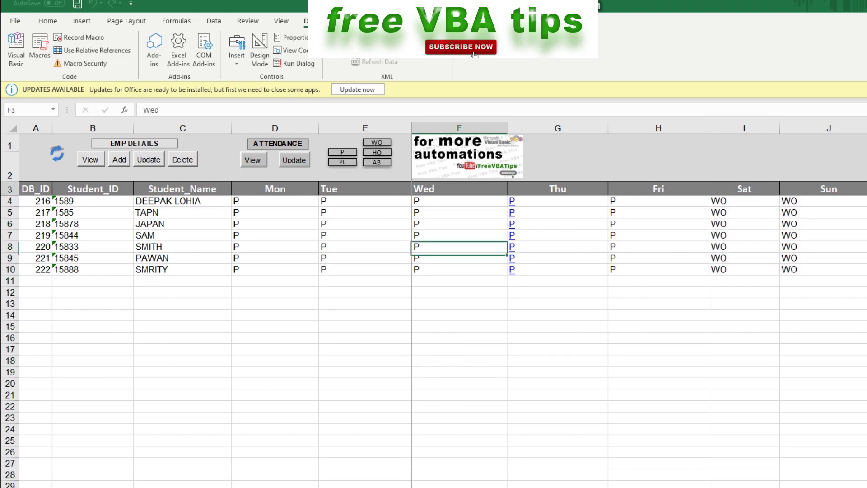
{"action": "left_click", "coordinate": [459, 201]}
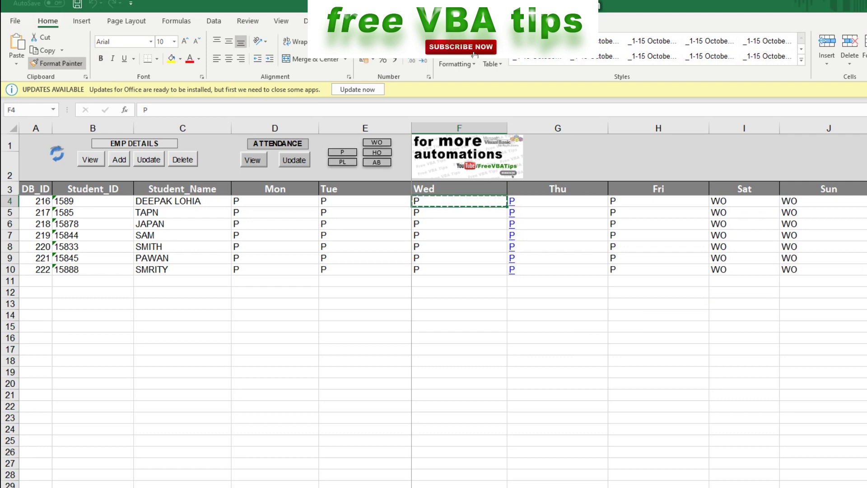
{"action": "left_click_drag", "start_coordinate": [558, 201], "coordinate": [558, 269]}
{"action": "left_click", "coordinate": [557, 360]}
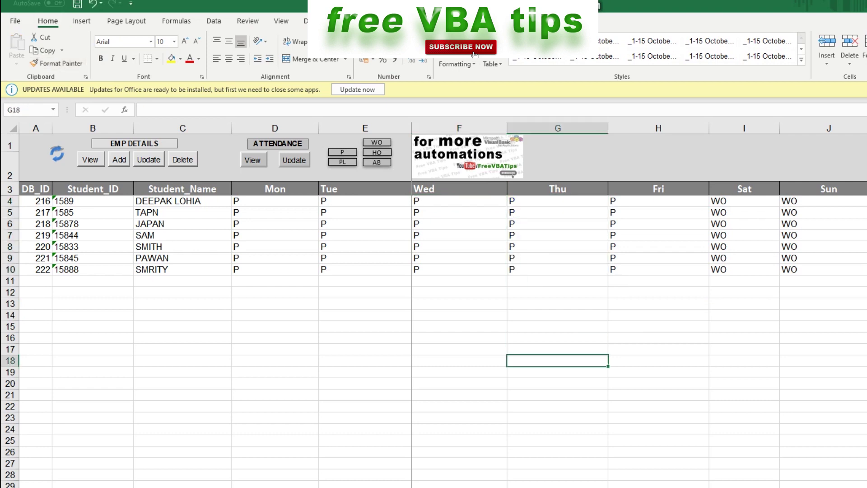
{"action": "left_click", "coordinate": [745, 213]}
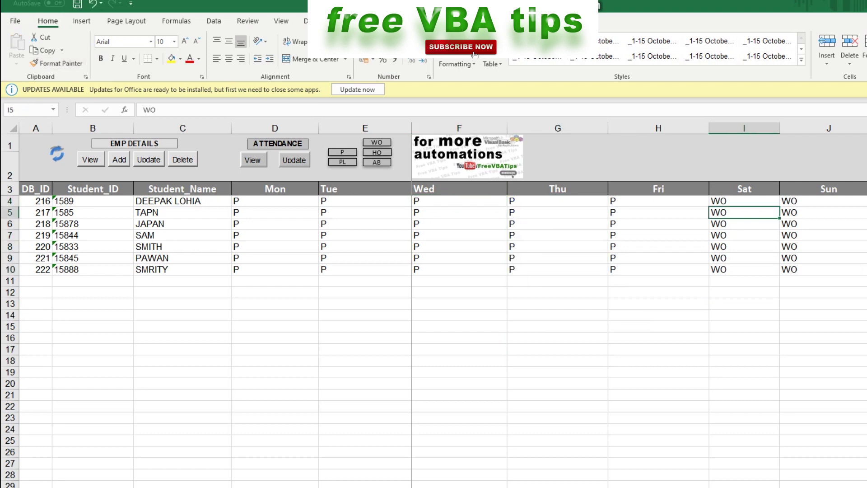
{"action": "left_click", "coordinate": [183, 212]}
{"action": "left_click", "coordinate": [182, 223]}
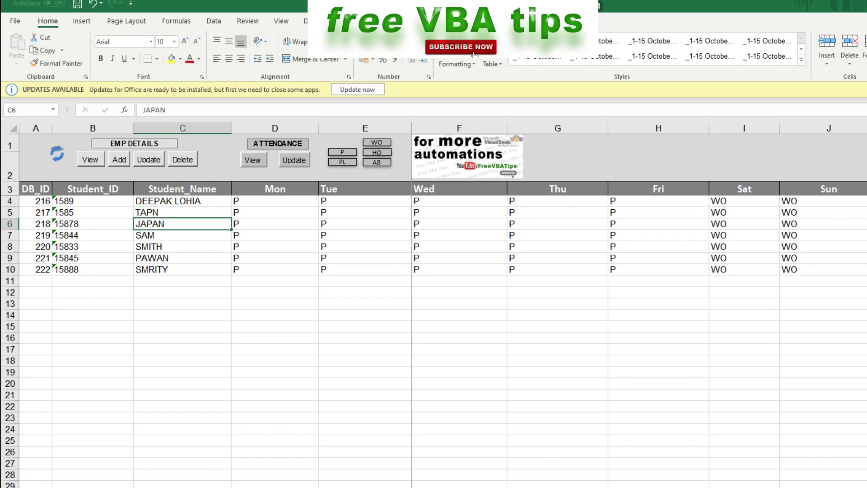
{"action": "left_click", "coordinate": [459, 224]}
{"action": "left_click", "coordinate": [365, 224], "text": "shift"}
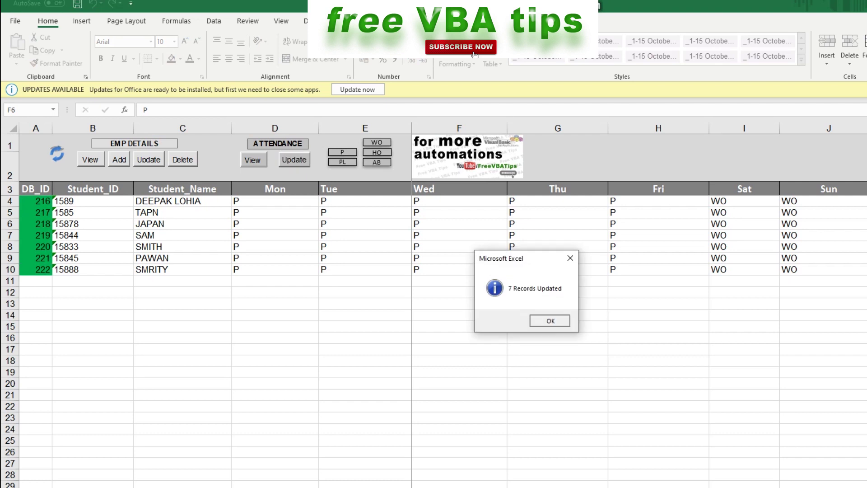
Acknowledge the '7 Records Updated' message for the saved week's attendance
{"action": "key", "text": "Return"}
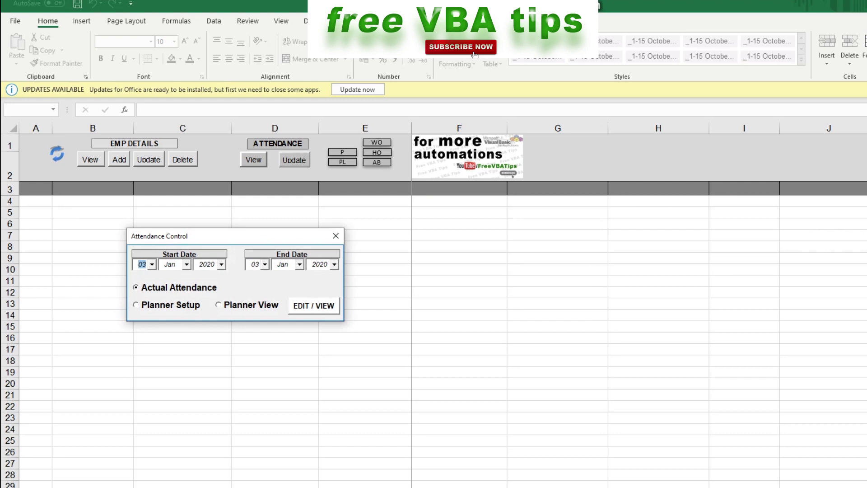
Set the date range to 01–31 Jan 2020 and display the Planner View
{"action": "key", "text": "Tab"}
{"action": "left_click", "coordinate": [152, 265]}
{"action": "left_click", "coordinate": [143, 275]}
{"action": "left_click", "coordinate": [265, 264]}
{"action": "scroll", "coordinate": [269, 303], "scroll_direction": "down", "scroll_amount": 5}
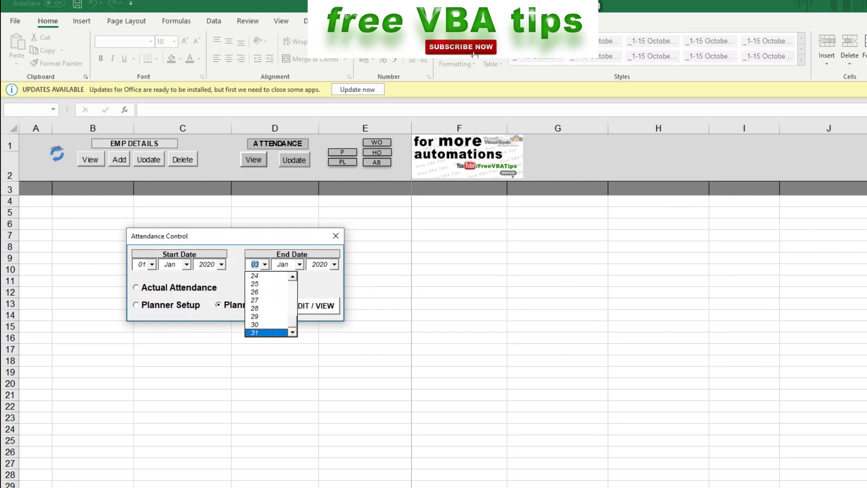
{"action": "left_click", "coordinate": [262, 333]}
{"action": "left_click", "coordinate": [314, 306]}
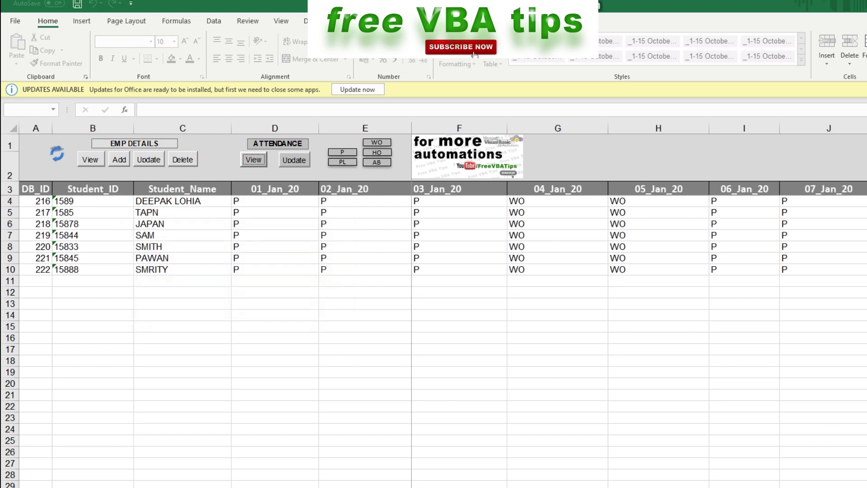
Select the 04–05 Jan WO cells and save the seven planner records to the database
{"action": "scroll", "coordinate": [639, 305], "scroll_direction": "right", "scroll_amount": 15}
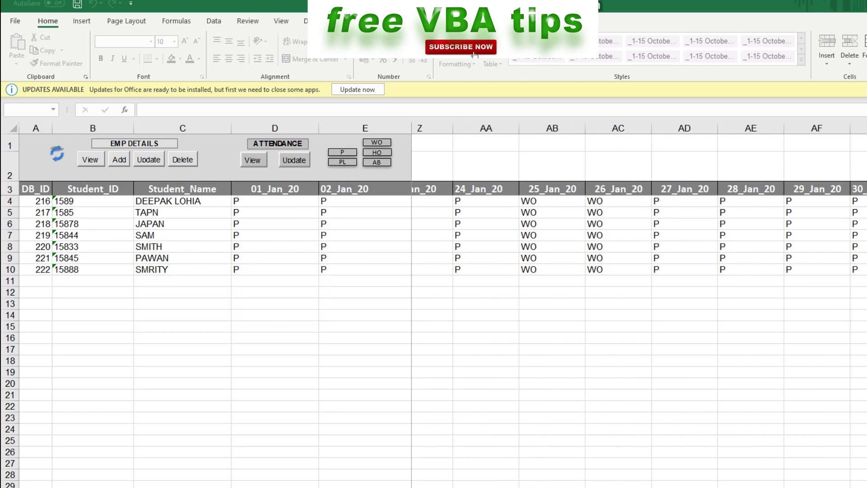
{"action": "scroll", "coordinate": [639, 305], "scroll_direction": "right", "scroll_amount": 5}
{"action": "key", "text": "ctrl+Home"}
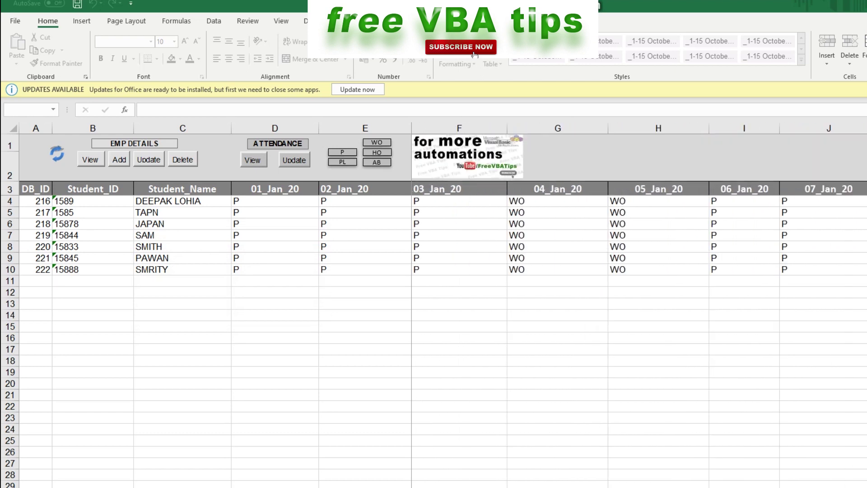
{"action": "left_click_drag", "start_coordinate": [557, 201], "coordinate": [658, 280]}
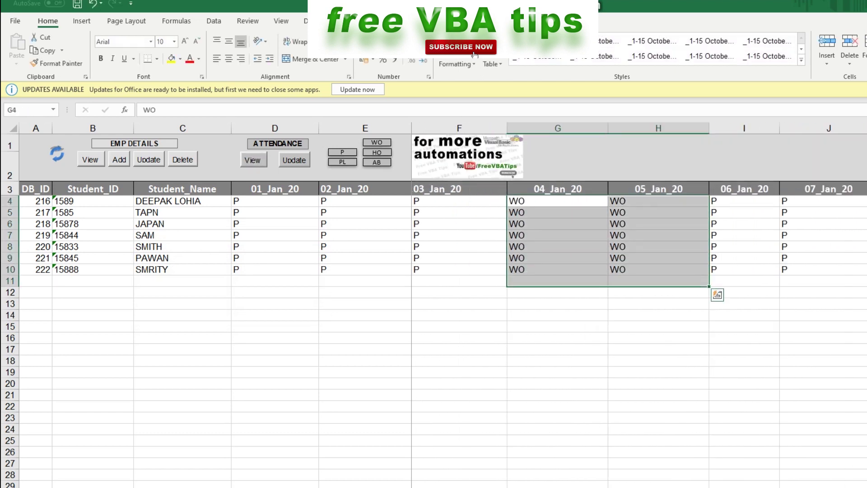
{"action": "scroll", "coordinate": [639, 306], "scroll_direction": "right", "scroll_amount": 5}
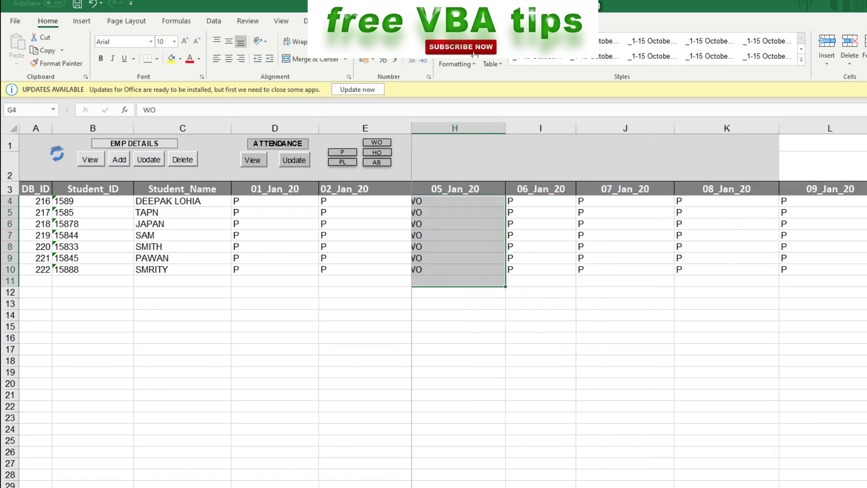
{"action": "key", "text": "ctrl+BackSpace"}
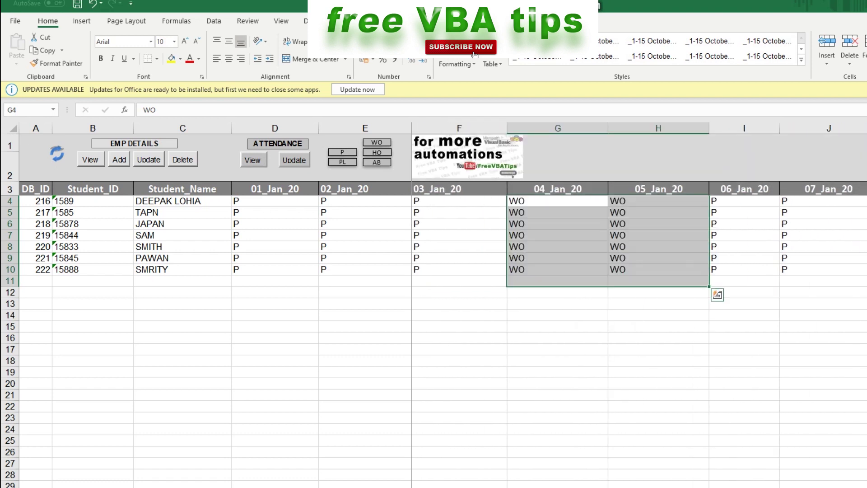
{"action": "left_click_drag", "start_coordinate": [558, 235], "coordinate": [557, 223]}
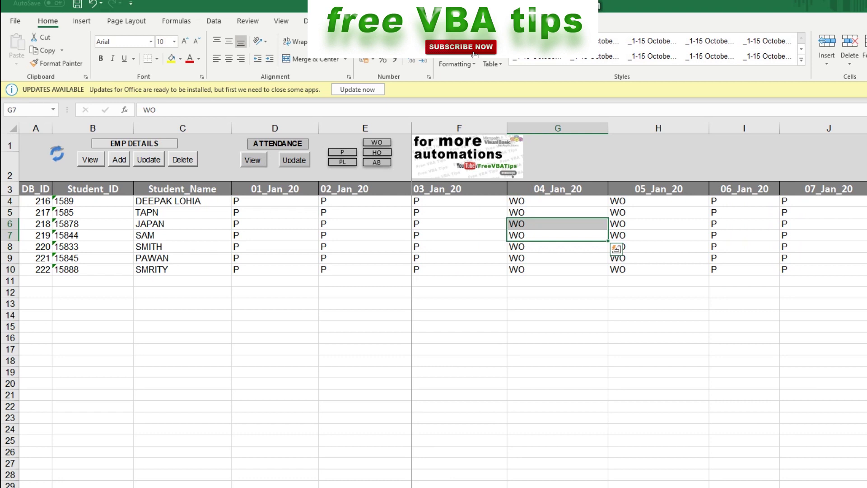
{"action": "left_click", "coordinate": [294, 160]}
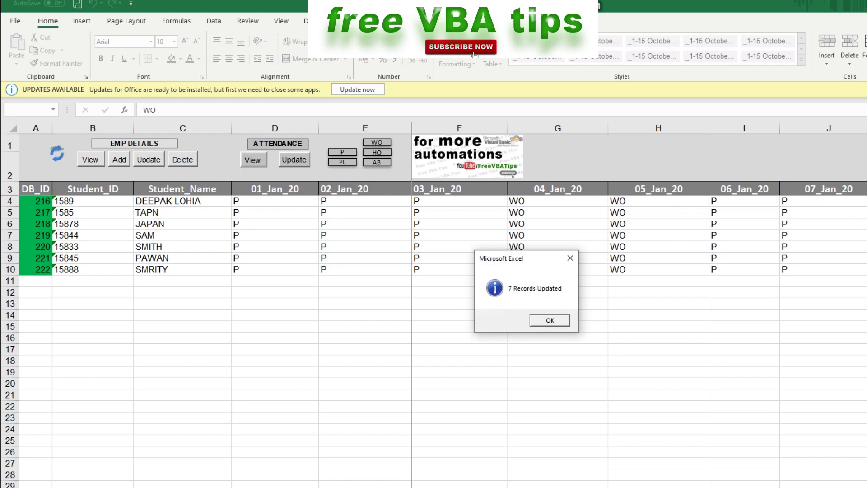
{"action": "key", "text": "Return"}
{"action": "left_click", "coordinate": [253, 160]}
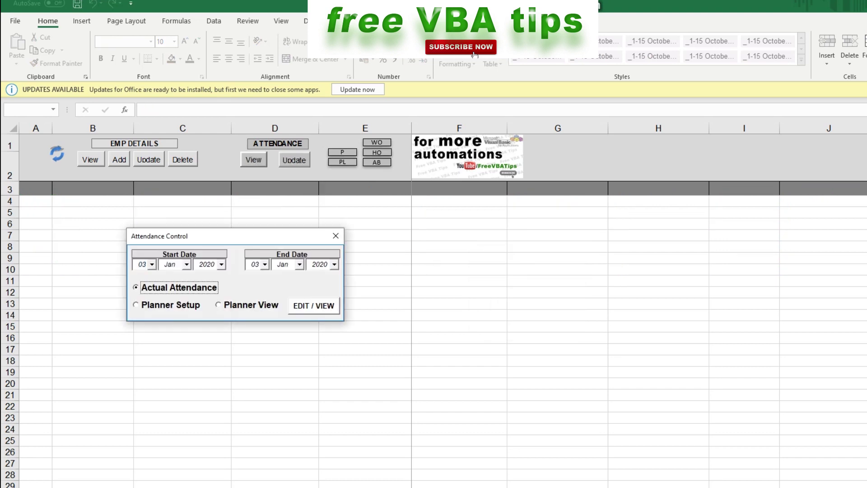
Load actual attendance from 01 to 31 January 2020 for the seven students
{"action": "key", "text": "Return"}
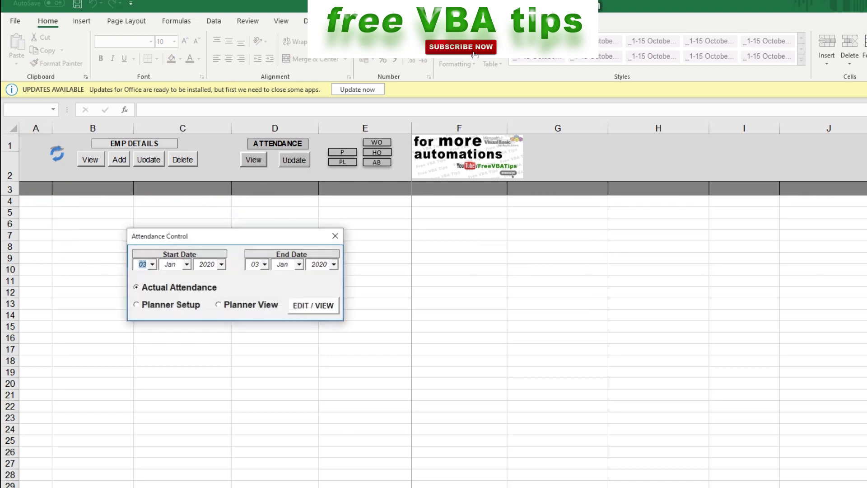
{"action": "key", "text": "alt+Down"}
{"action": "key", "text": "Escape"}
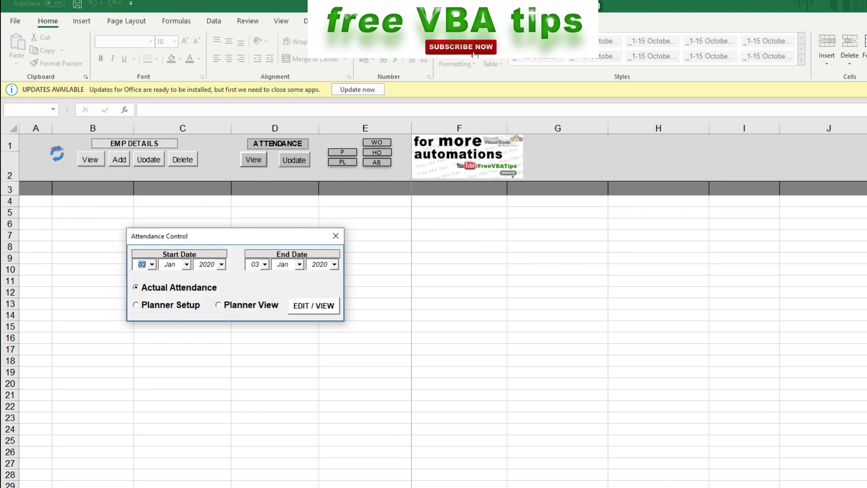
{"action": "key", "text": "alt+Down"}
{"action": "key", "text": "Down"}
{"action": "key", "text": "Down"}
{"action": "key", "text": "Down"}
{"action": "key", "text": "Up"}
{"action": "key", "text": "Up"}
{"action": "key", "text": "Up"}
{"action": "key", "text": "Tab"}
{"action": "key", "text": "alt+Down"}
{"action": "key", "text": "Page_Down"}
{"action": "key", "text": "Page_Down"}
{"action": "key", "text": "Page_Down"}
{"action": "key", "text": "Page_Down"}
{"action": "key", "text": "Return"}
{"action": "key", "text": "Return"}
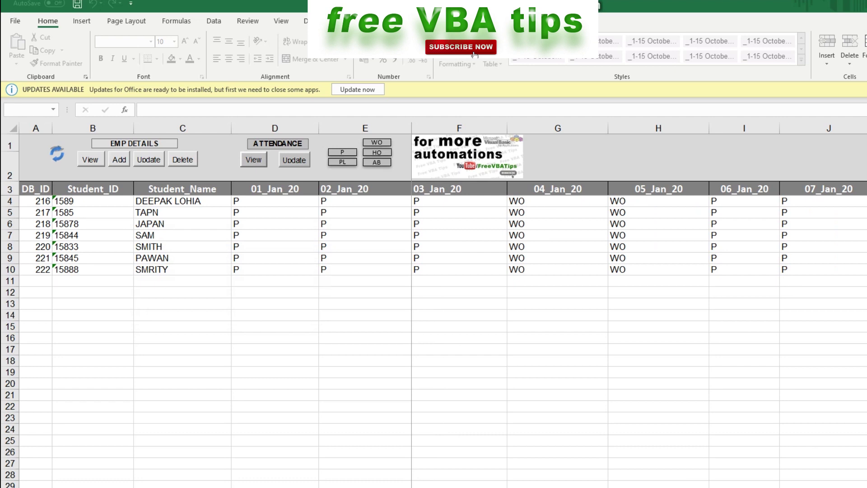
Mark all seven students HO on 01_Jan_20 (D4:D10)
{"action": "left_click_drag", "start_coordinate": [253, 201], "coordinate": [253, 269]}
{"action": "key", "text": "ctrl+v"}
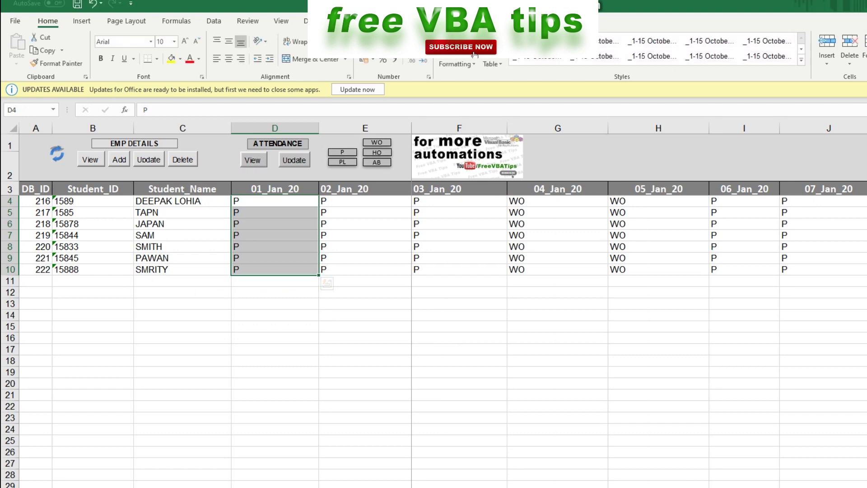
{"action": "type", "text": "HO HO HO HO HO HO HO"}
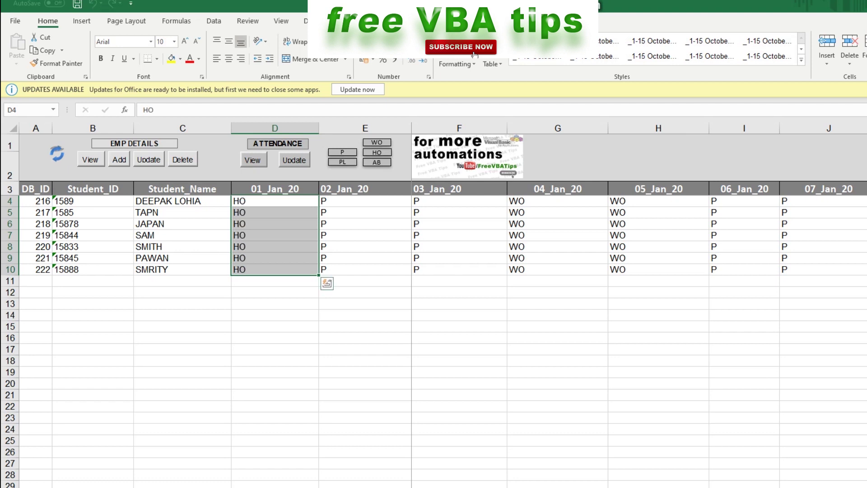
Enter AB for the row-6 student on 02_Jan_20 and save the attendance to the database
{"action": "left_click_drag", "start_coordinate": [361, 201], "coordinate": [362, 269]}
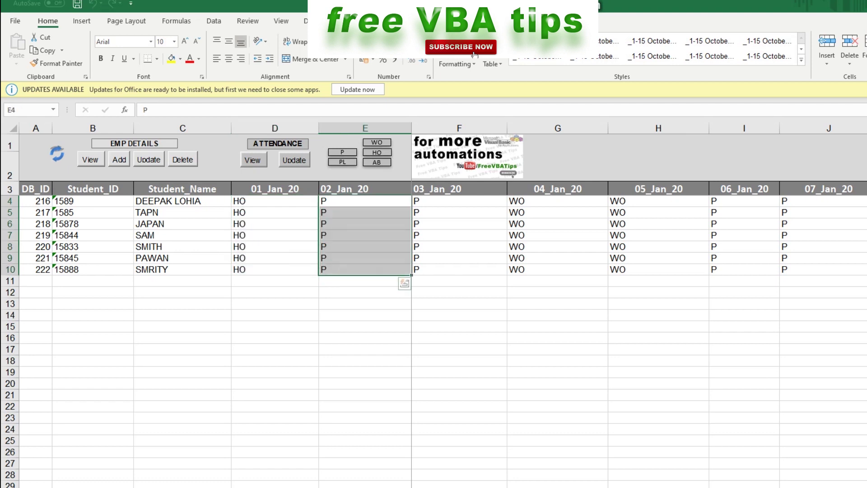
{"action": "left_click", "coordinate": [365, 213]}
{"action": "left_click", "coordinate": [365, 224]}
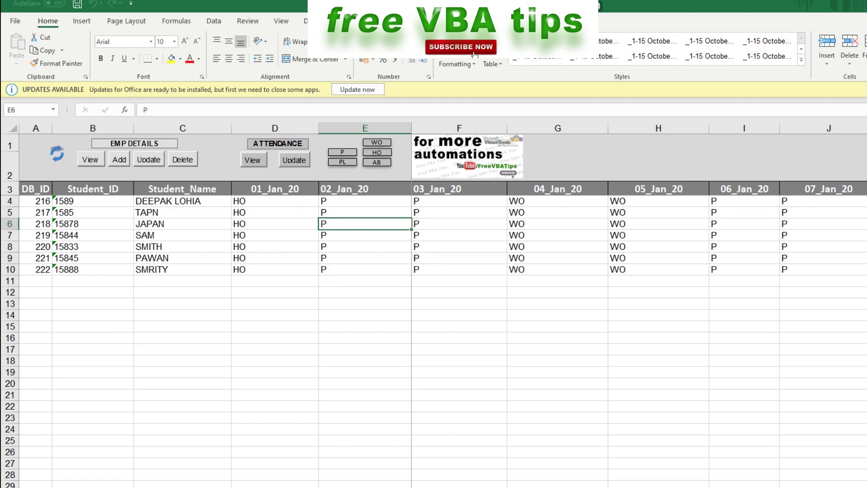
{"action": "type", "text": "AB"}
{"action": "key", "text": "ctrl+Return"}
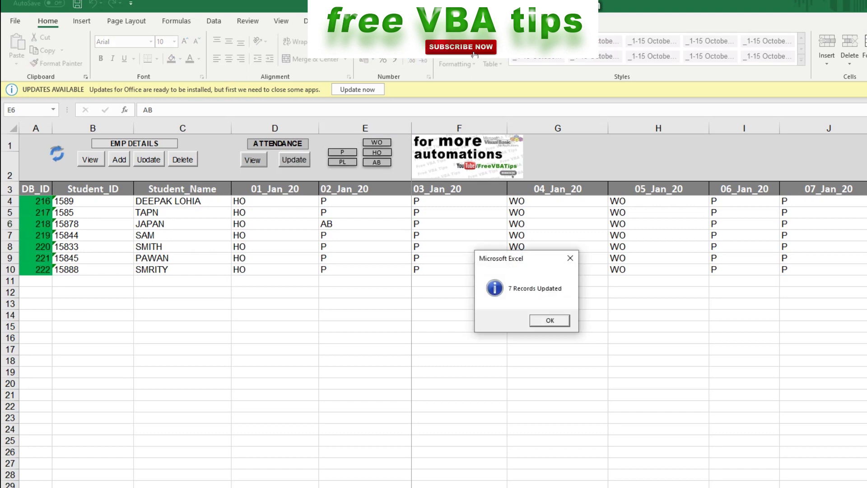
{"action": "key", "text": "Return"}
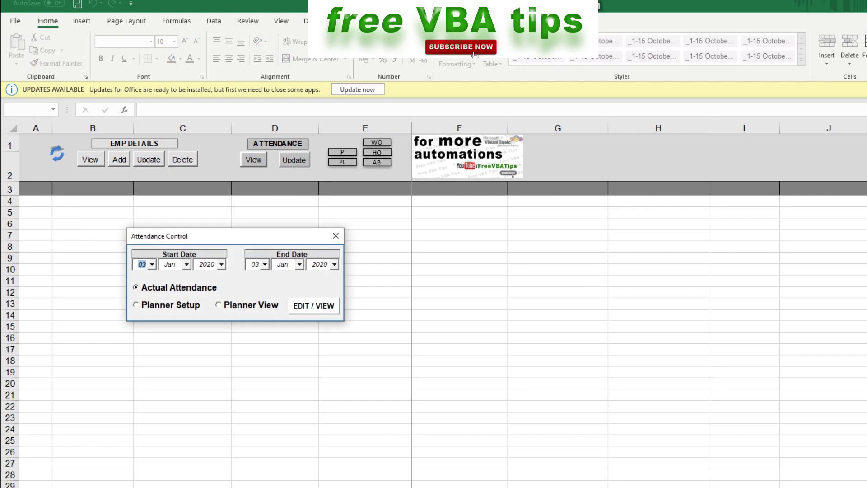
Reload attendance for 1–4 January 2020 with end day 04 and verify the HO and AB marks
{"action": "key", "text": "alt+Down"}
{"action": "key", "text": "Escape"}
{"action": "left_click", "coordinate": [265, 265]}
{"action": "left_click", "coordinate": [255, 301]}
{"action": "left_click", "coordinate": [314, 305]}
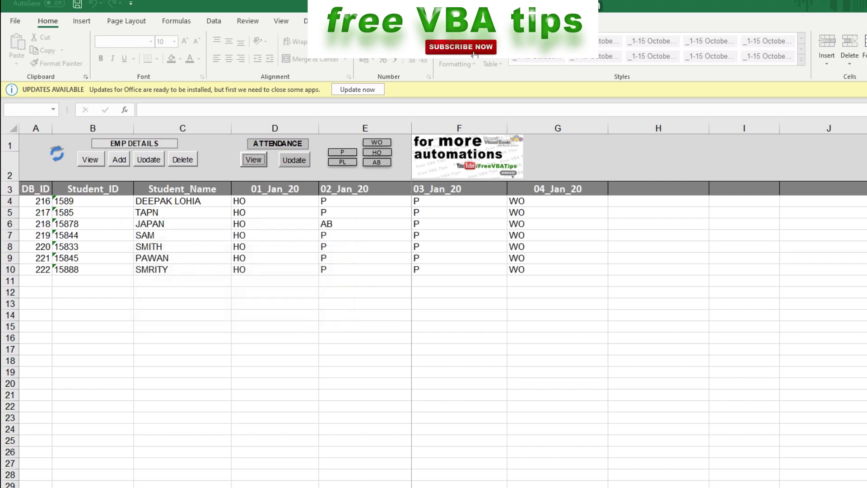
{"action": "left_click", "coordinate": [365, 223]}
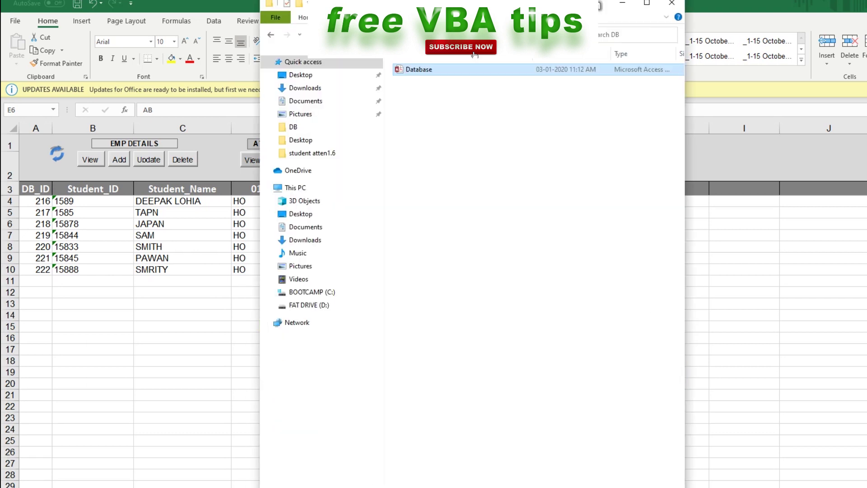
Go up to Attendance Tracker and open the DB folder holding the 2,944 KB Database file
{"action": "left_click", "coordinate": [646, 3]}
{"action": "left_click", "coordinate": [107, 31]}
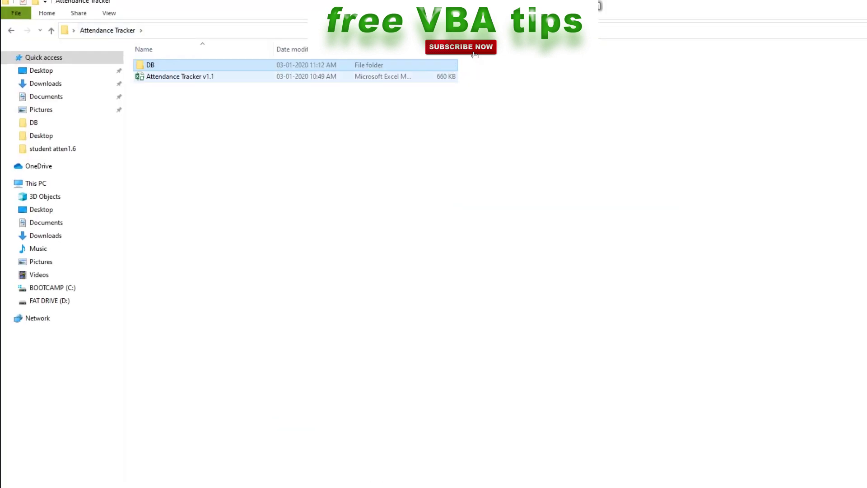
{"action": "left_click", "coordinate": [180, 76]}
{"action": "left_click", "coordinate": [150, 65]}
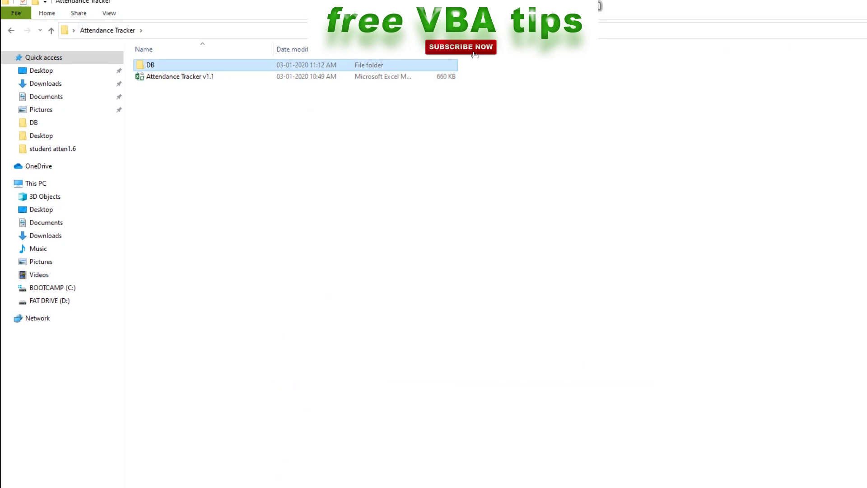
{"action": "key", "text": "Return"}
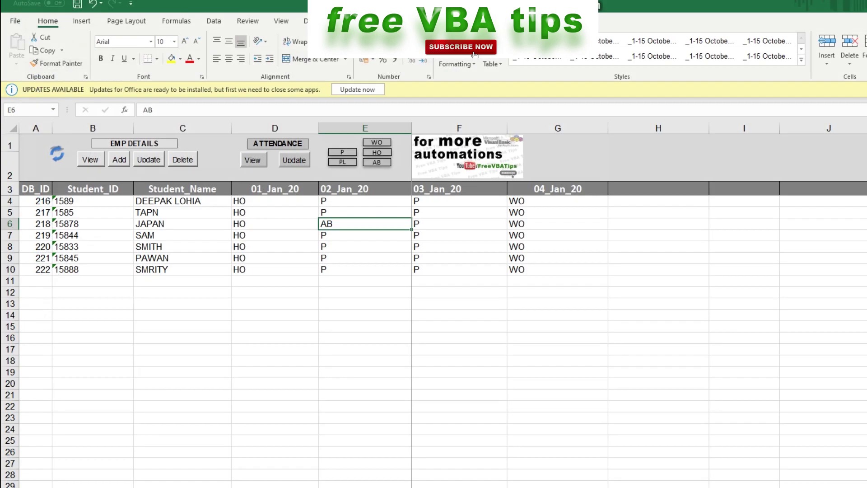
{"action": "left_click", "coordinate": [365, 315]}
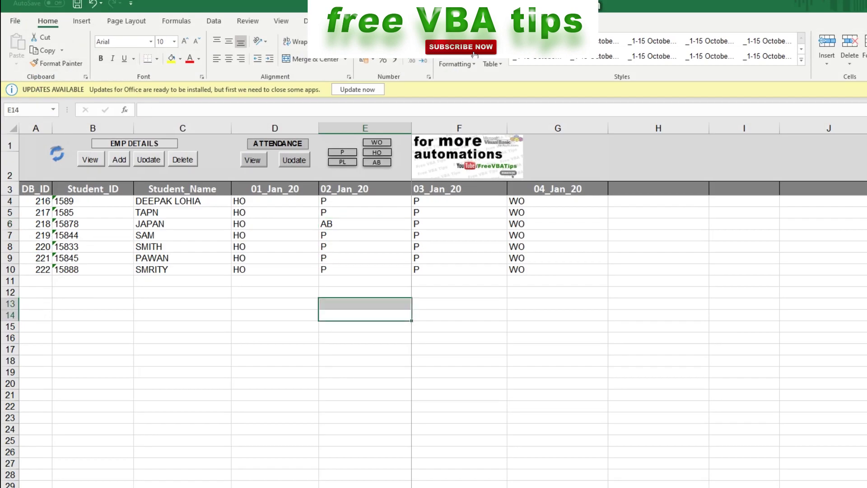